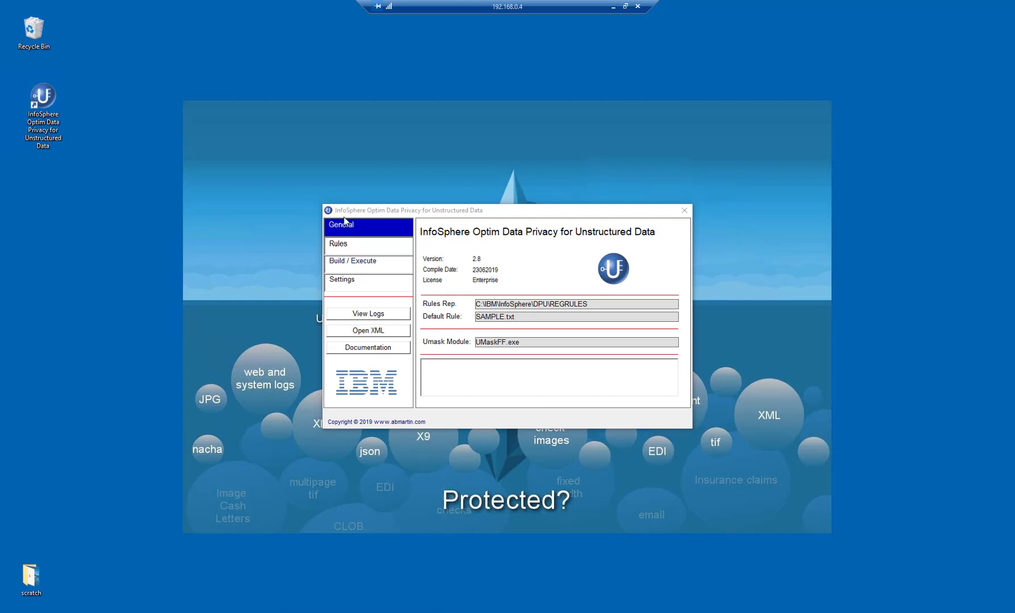
Look through the Rules, Build / Execute and Settings sections and return to the General overview
left_click(363, 244)
left_click(367, 267)
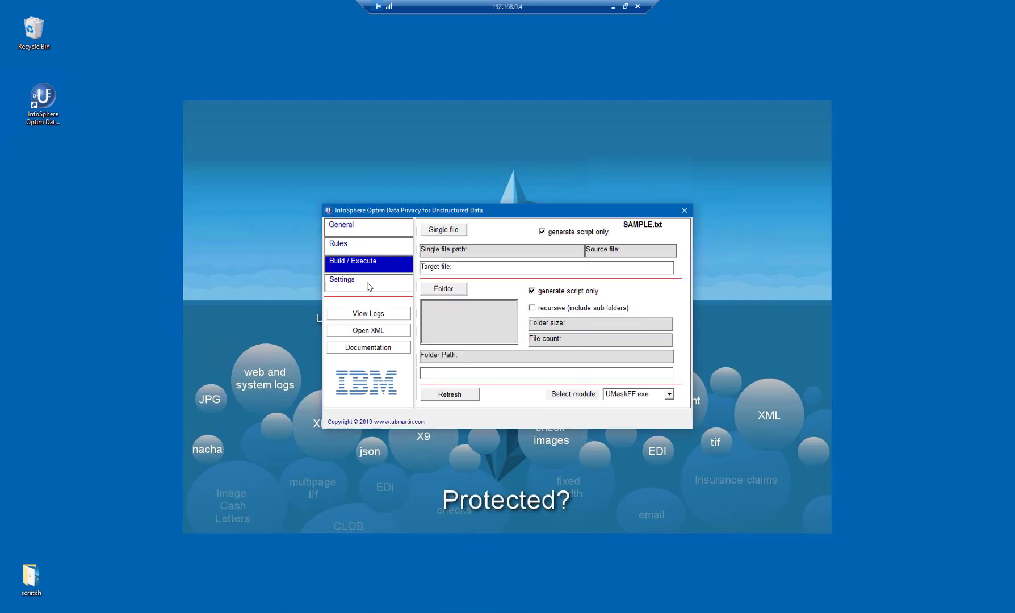
left_click(369, 285)
left_click(354, 264)
left_click(344, 242)
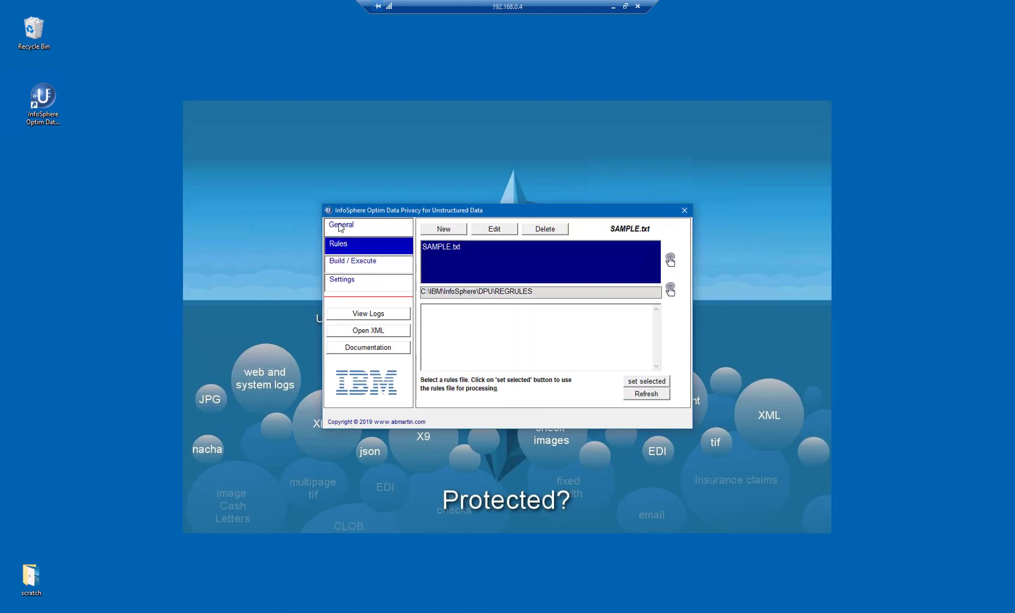
left_click(339, 226)
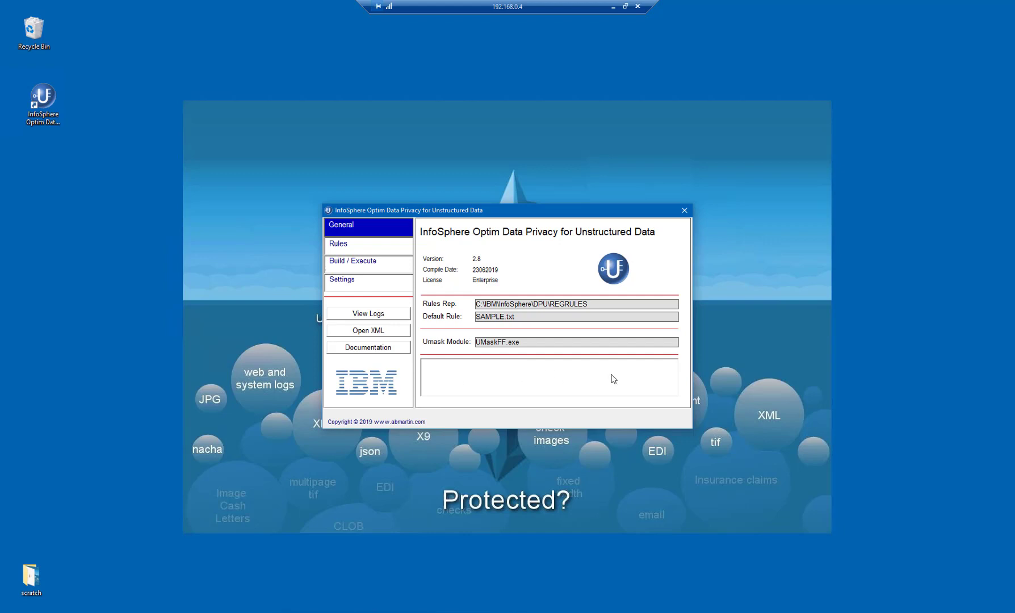
Preview the contents of the SAMPLE.txt rules file, including its masking examples
left_click(352, 245)
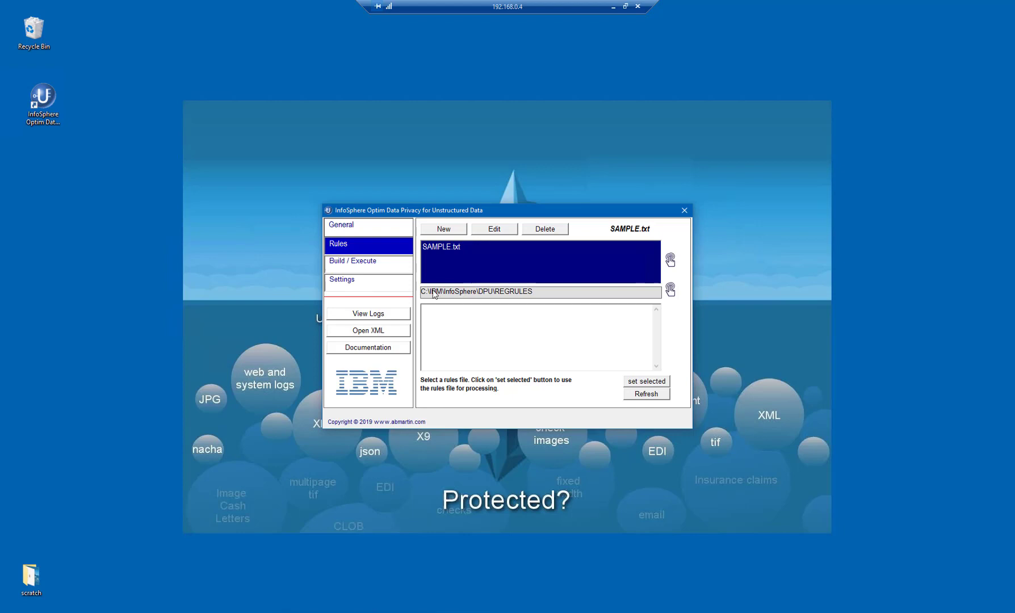
left_click(439, 248)
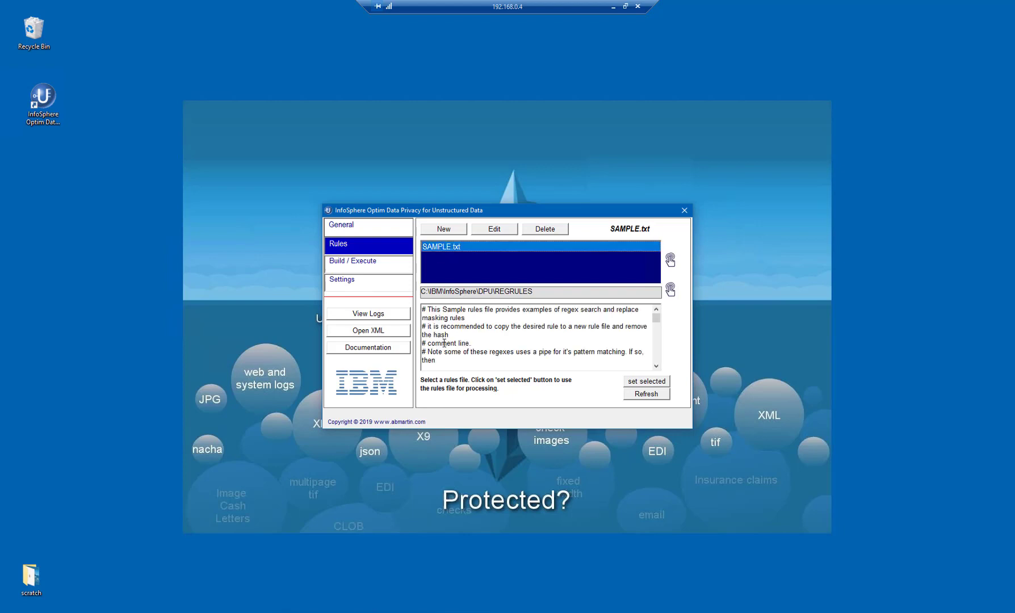
scroll(459, 340, "down", 10)
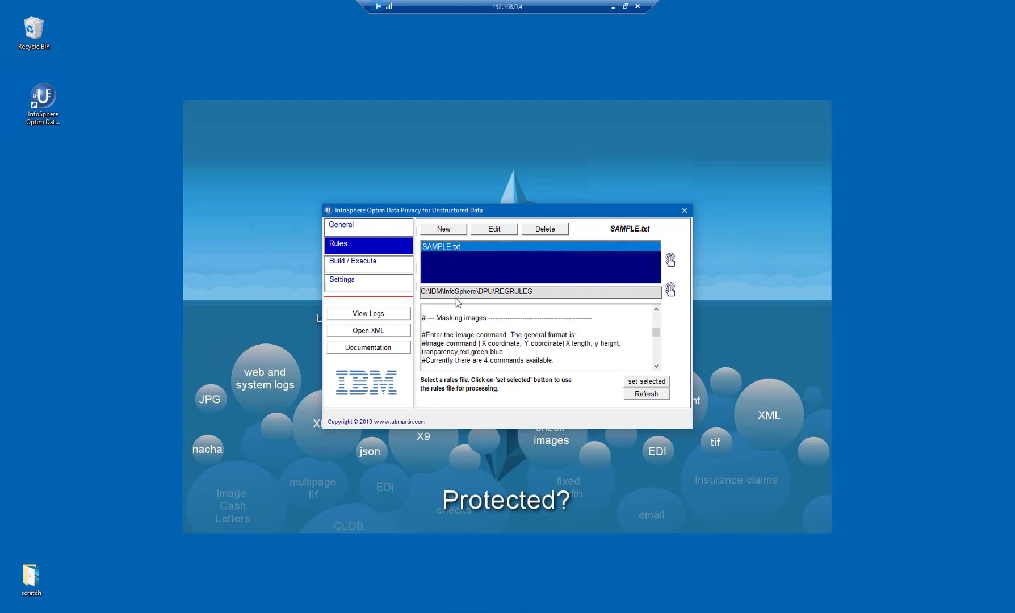
scroll(457, 307, "up", 4)
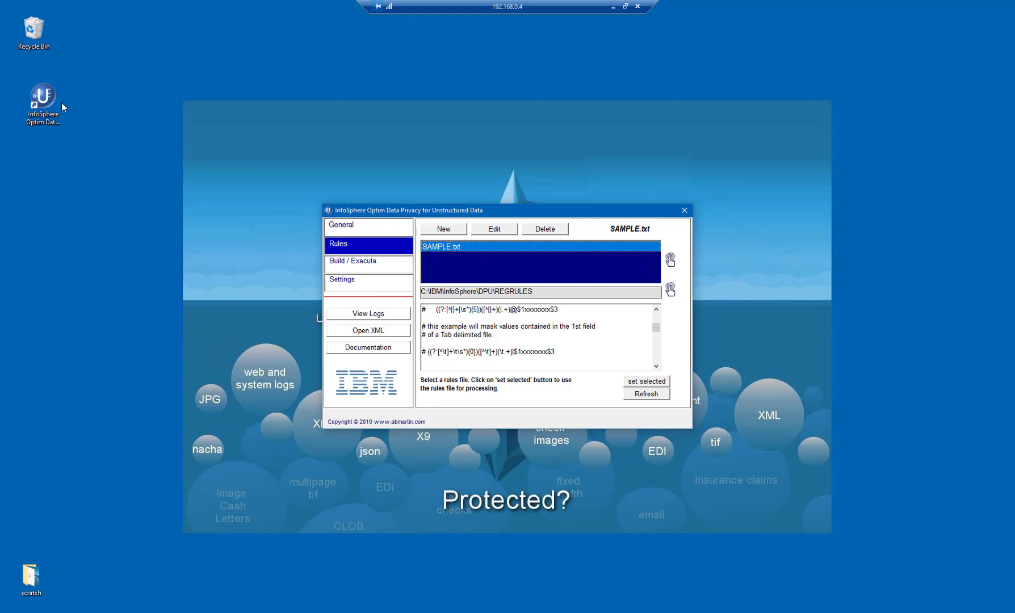
Create an empty text document named maskSSN.txt in the RegRules folder of the program's install location
right_click(32, 104)
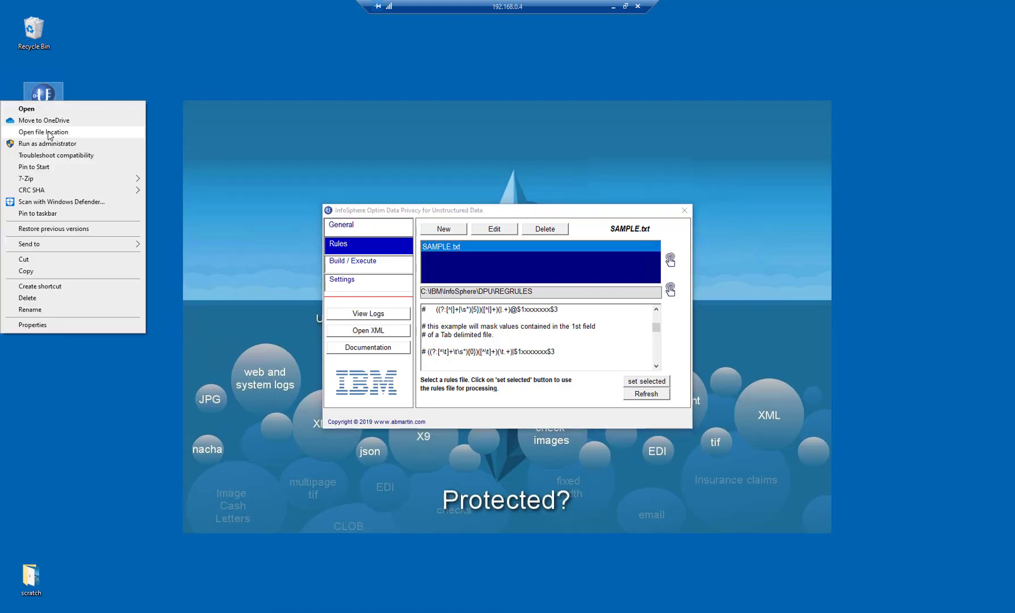
left_click(46, 131)
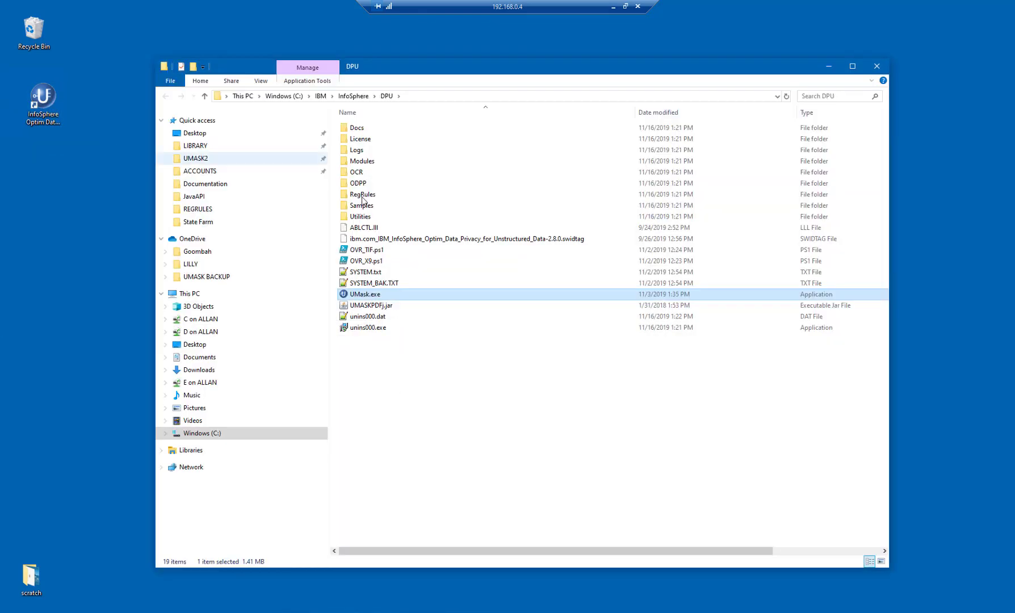
left_click(362, 195)
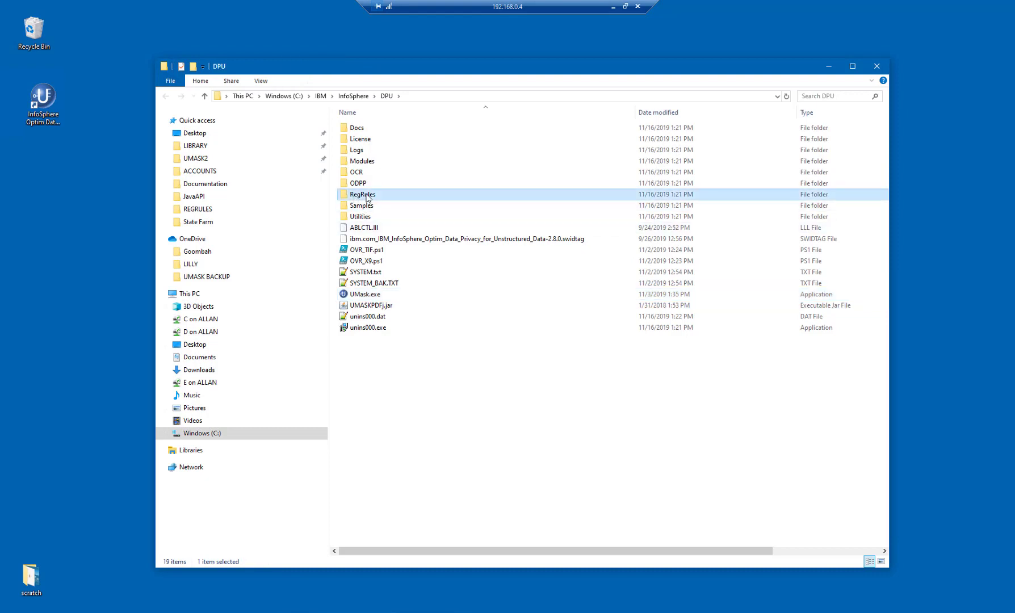
double_click(379, 195)
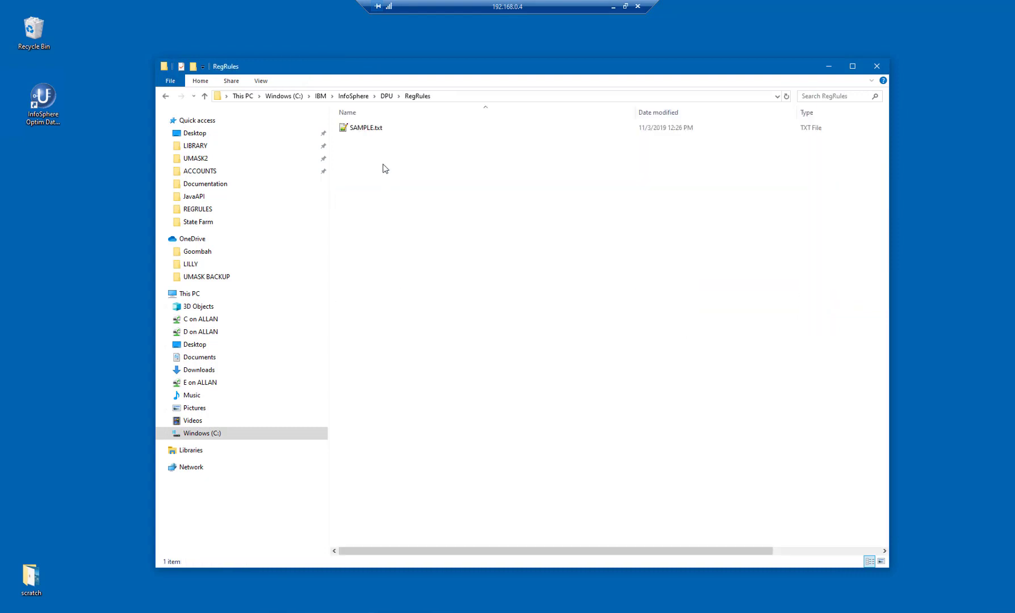
right_click(466, 180)
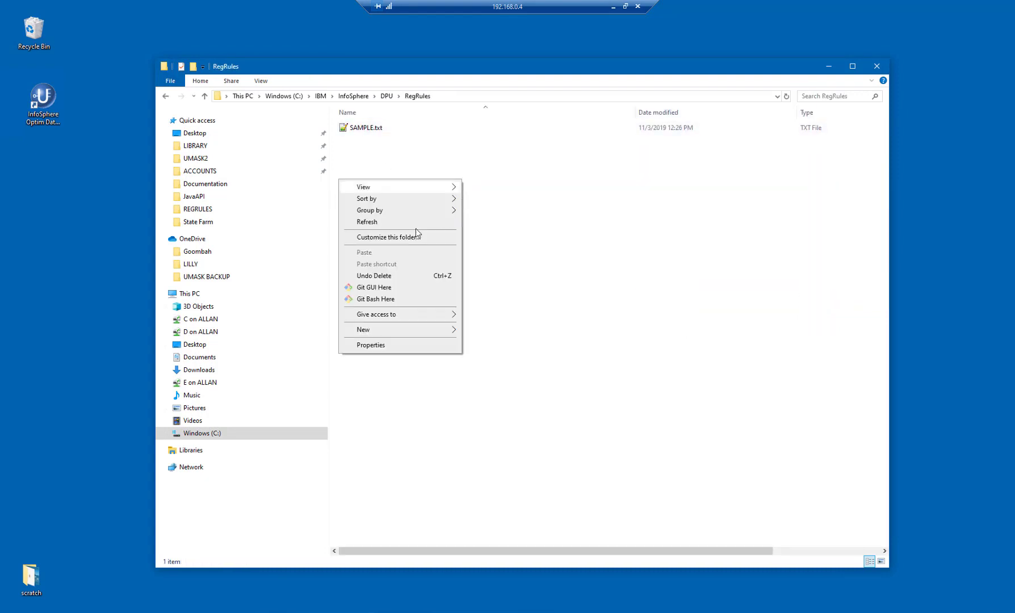
mouse_move(391, 331)
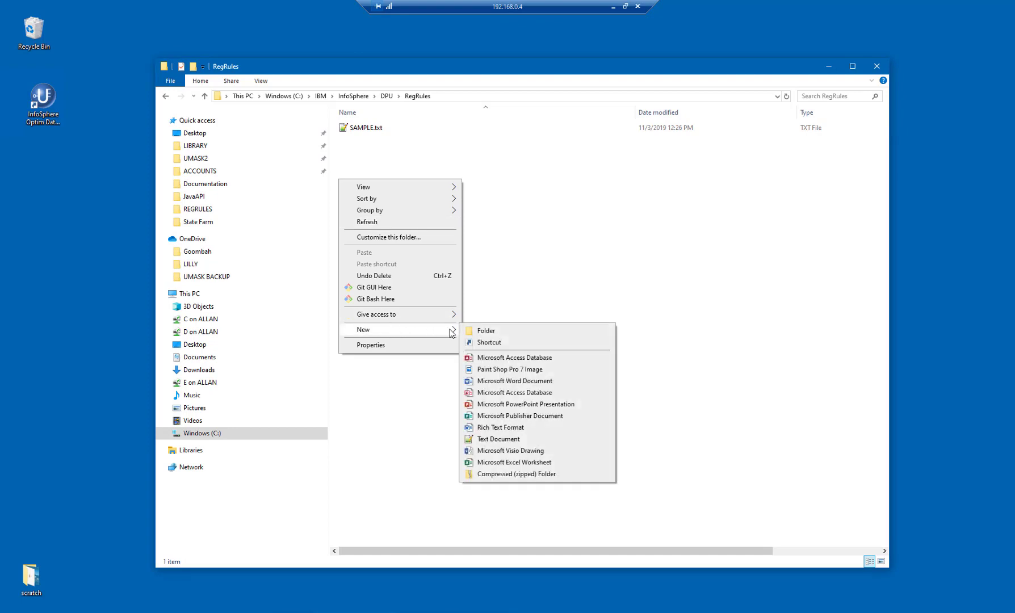
left_click(497, 439)
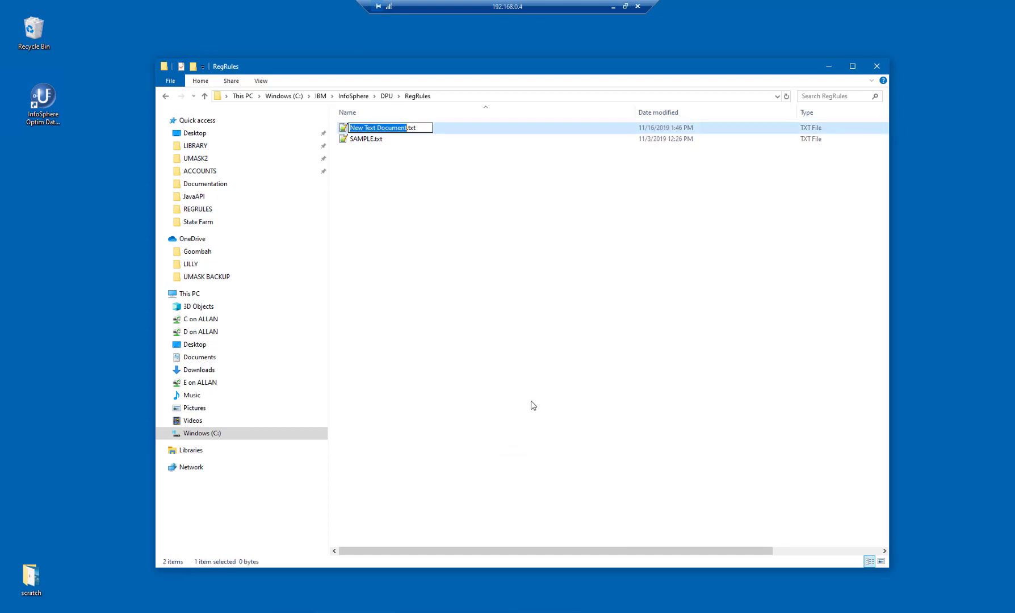
type("maskSSN")
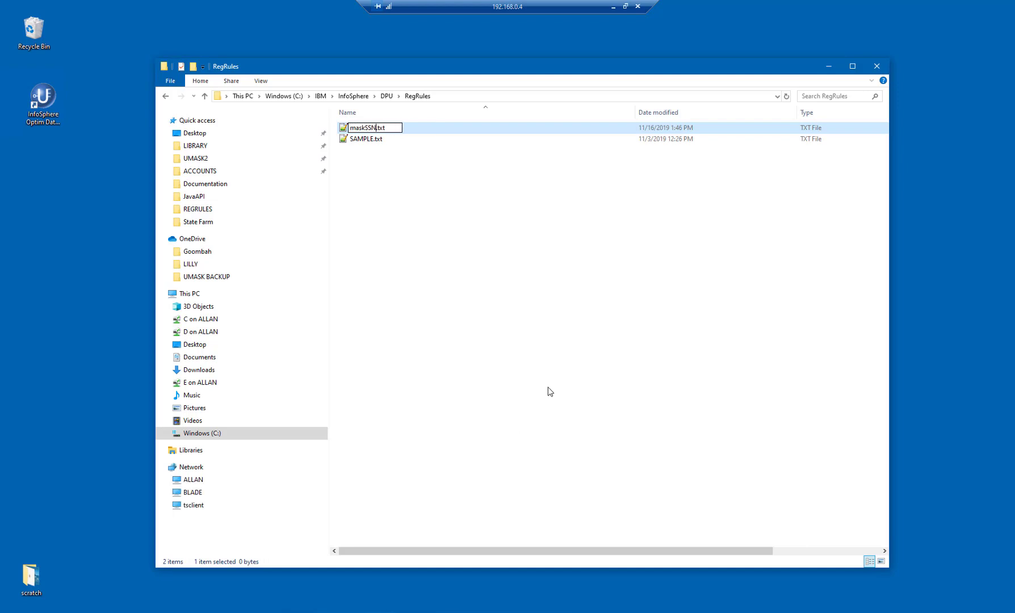
left_click(441, 229)
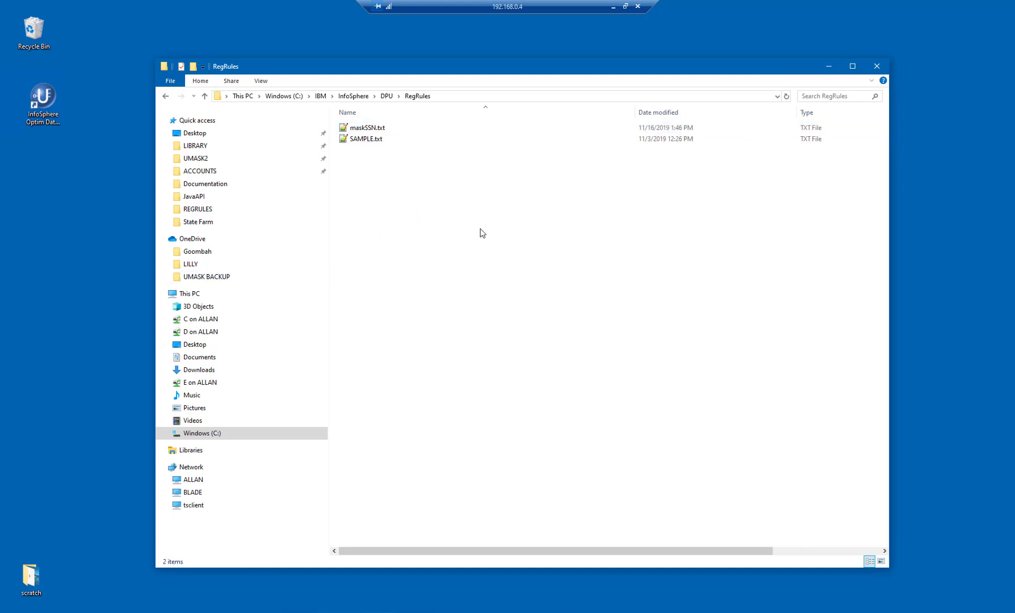
left_click(879, 68)
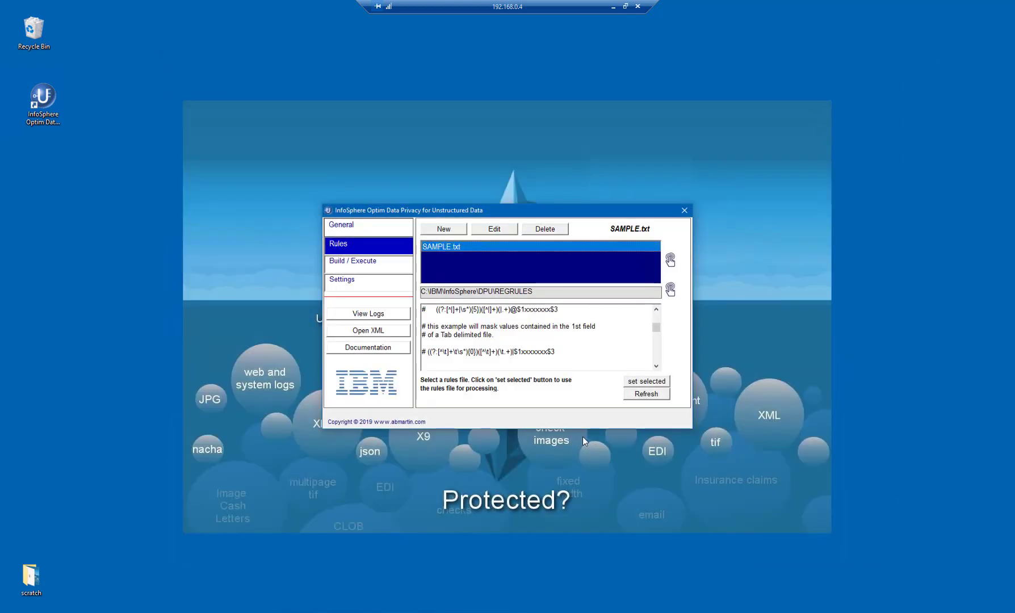
Refresh the rules list and preview maskSSN.txt and SAMPLE.txt in turn
left_click(647, 394)
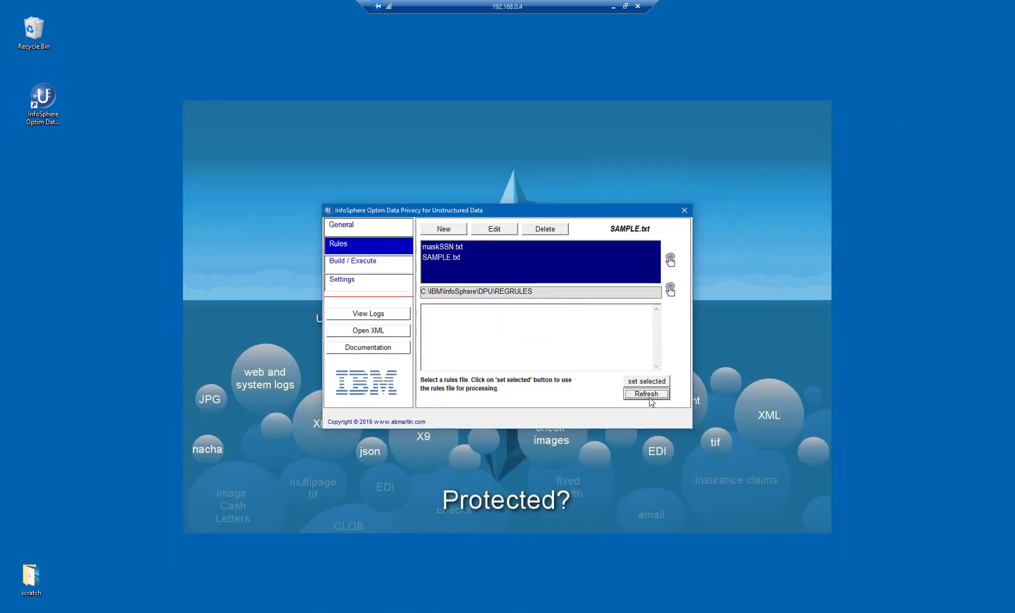
left_click(448, 248)
left_click(446, 259)
left_click(445, 248)
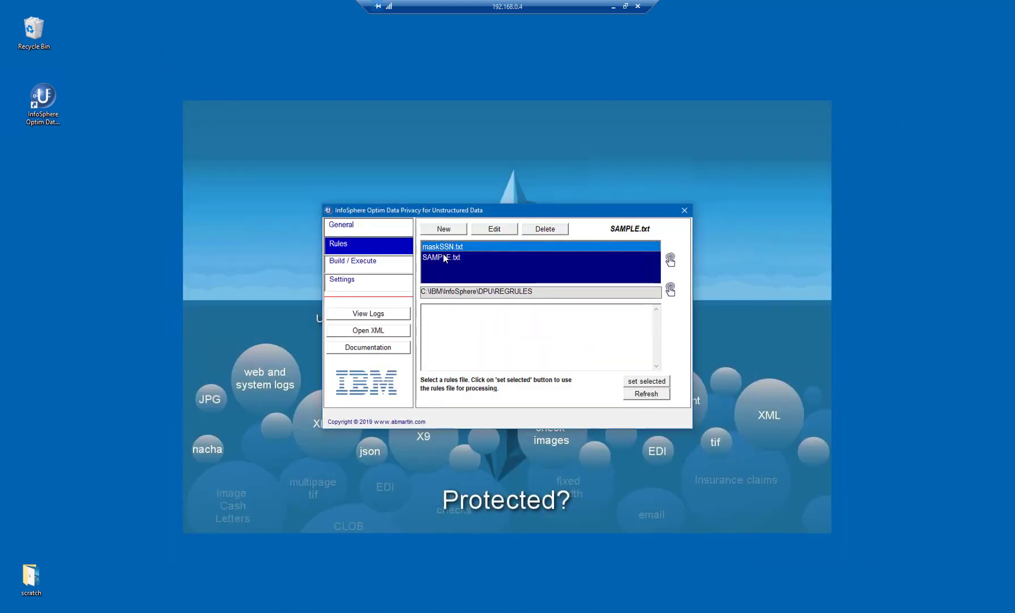
left_click(447, 258)
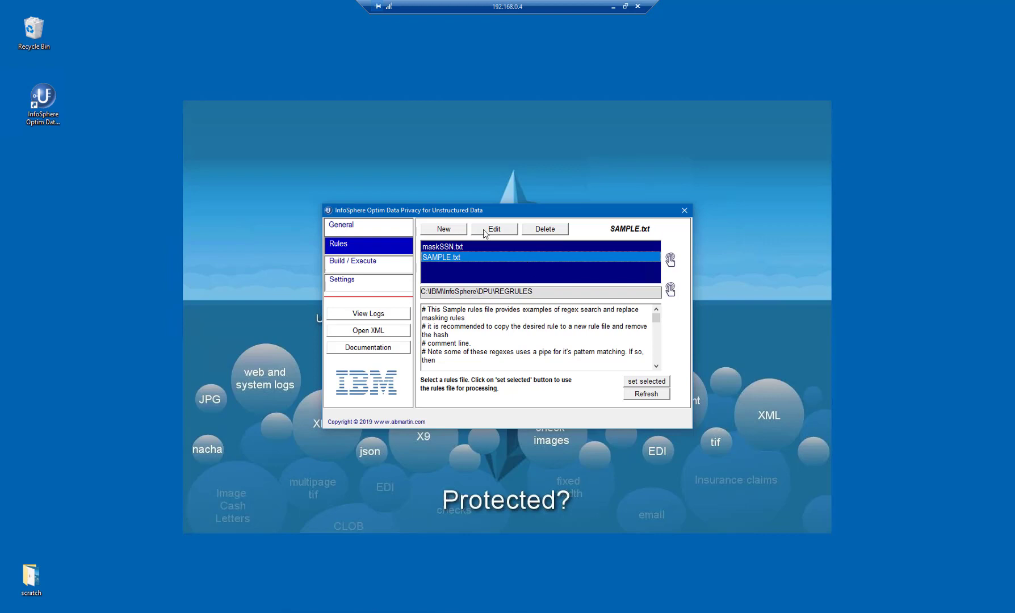
Start a new blank rules file in Notepad and close it without entering anything
left_click(448, 247)
left_click(448, 261)
left_click(443, 230)
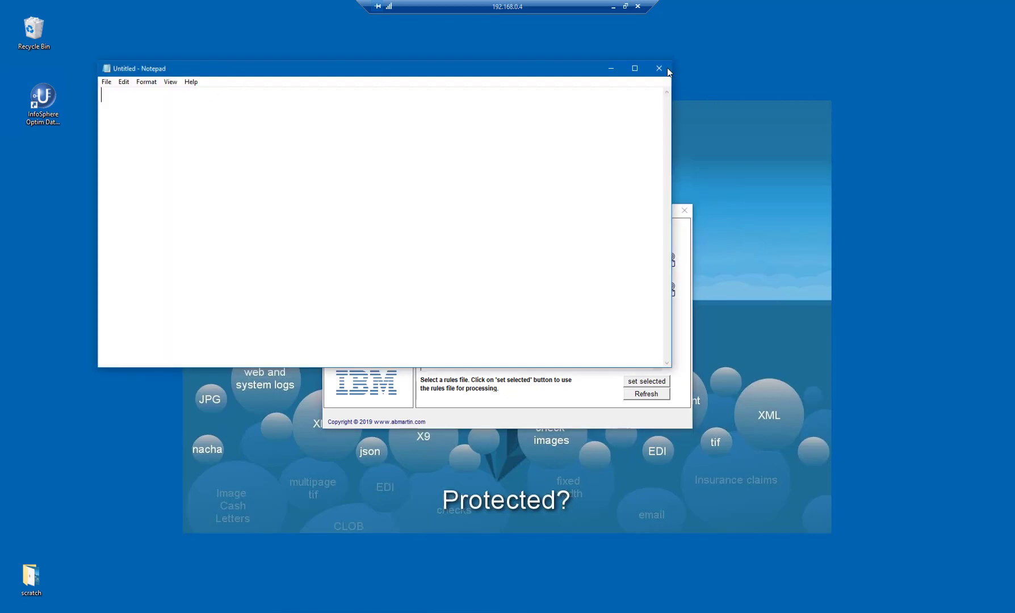
left_click(659, 68)
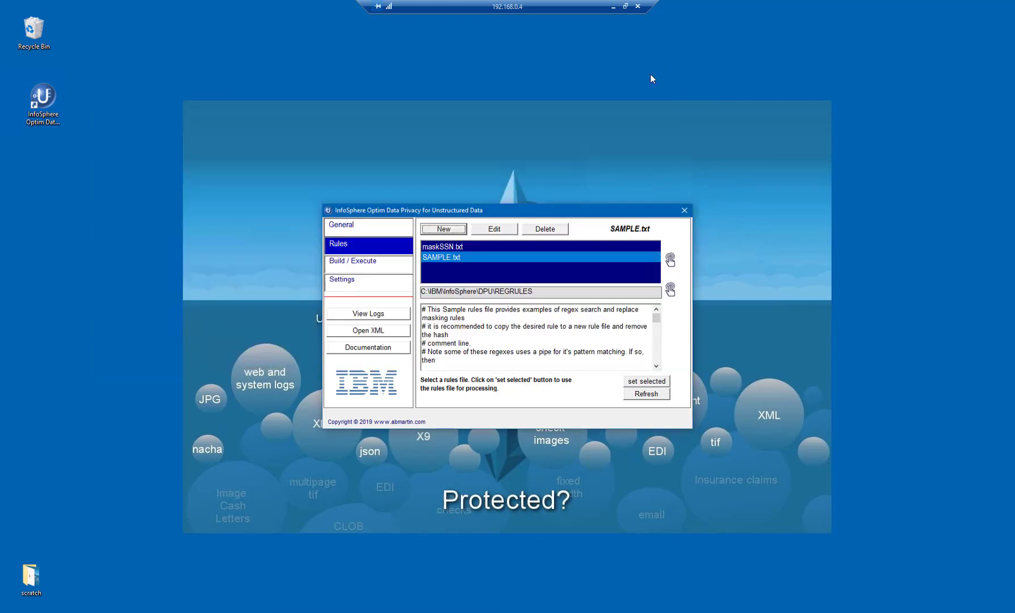
Delete the maskSSN.txt rules file and confirm the deletion
left_click(483, 246)
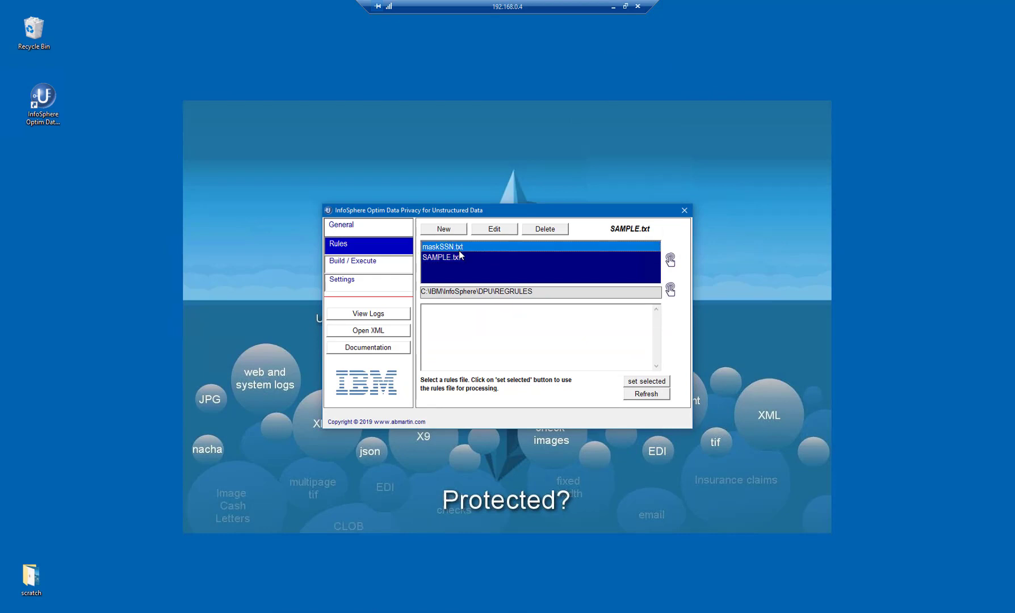
left_click(546, 229)
left_click(523, 348)
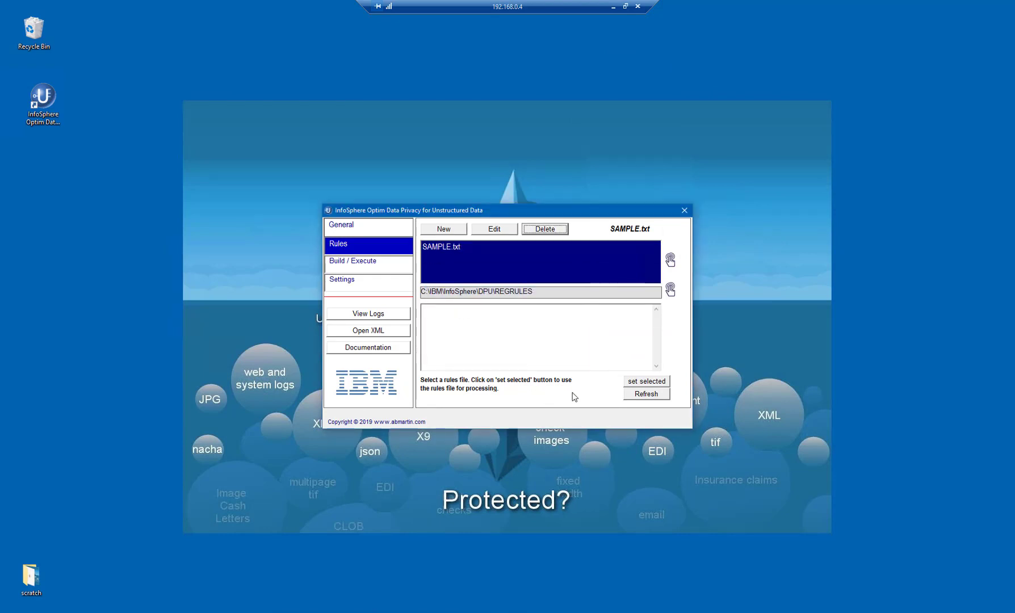
Open SAMPLE.txt in Notepad++, examine its Optim masking and sample rules, and close the editor
left_click(508, 262)
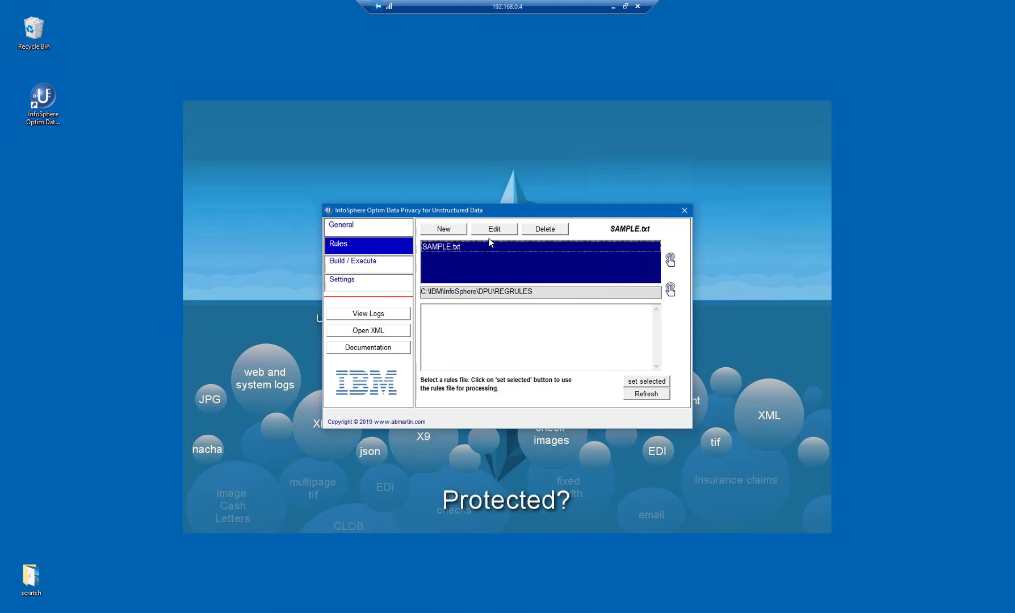
double_click(452, 254)
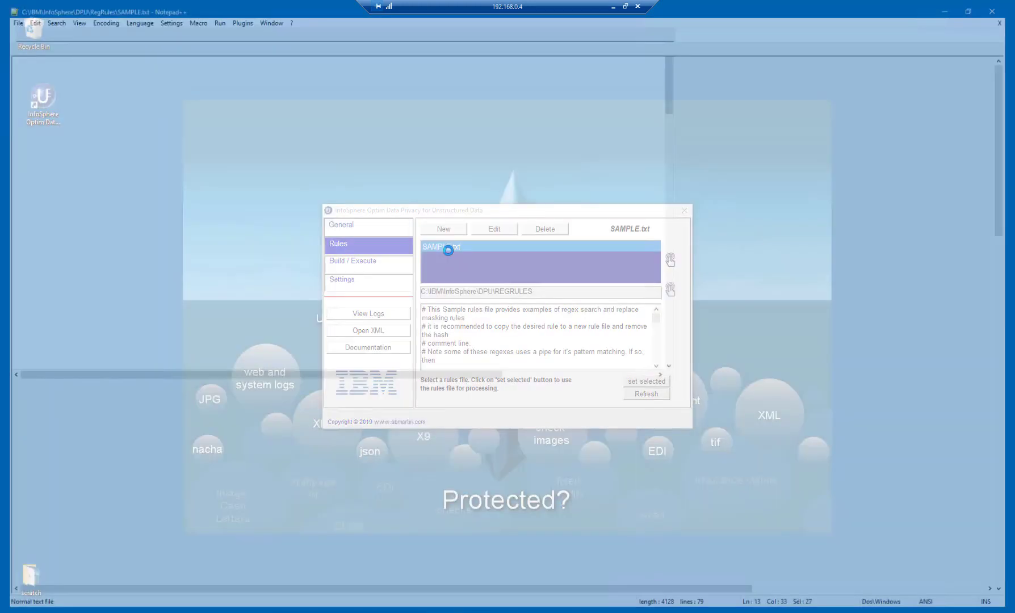
scroll(653, 284, "down", 15)
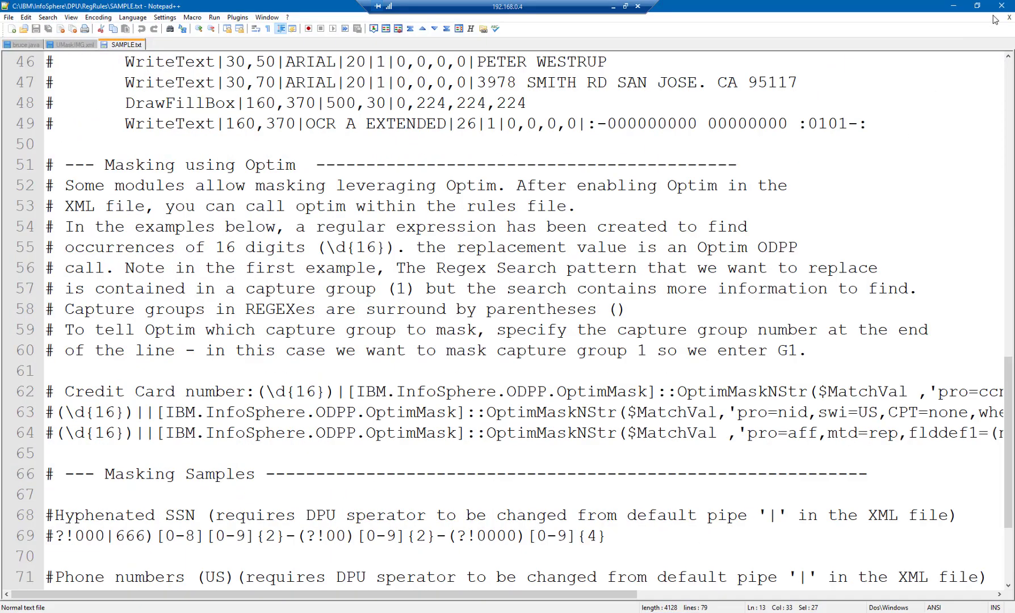
left_click(1006, 6)
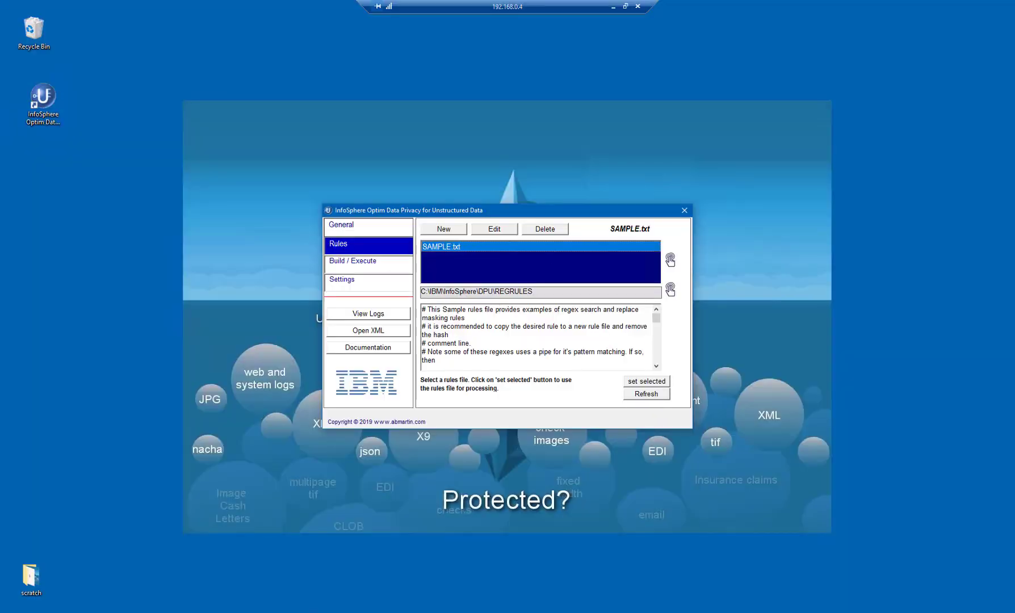
Turn on recursive subfolder processing for folder masking, and open and dismiss the single-file selection dialog
left_click(356, 266)
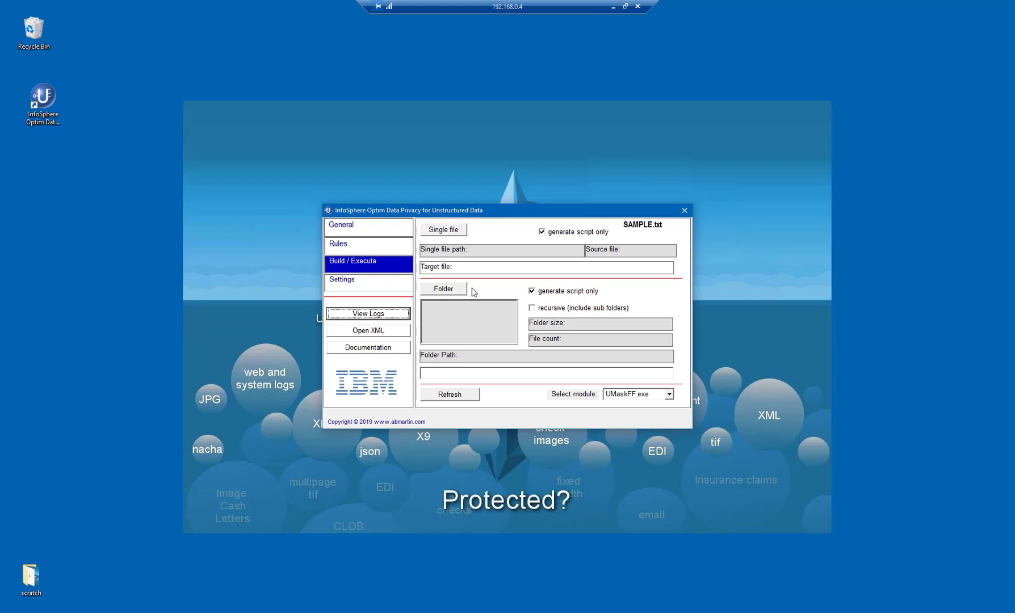
left_click(545, 310)
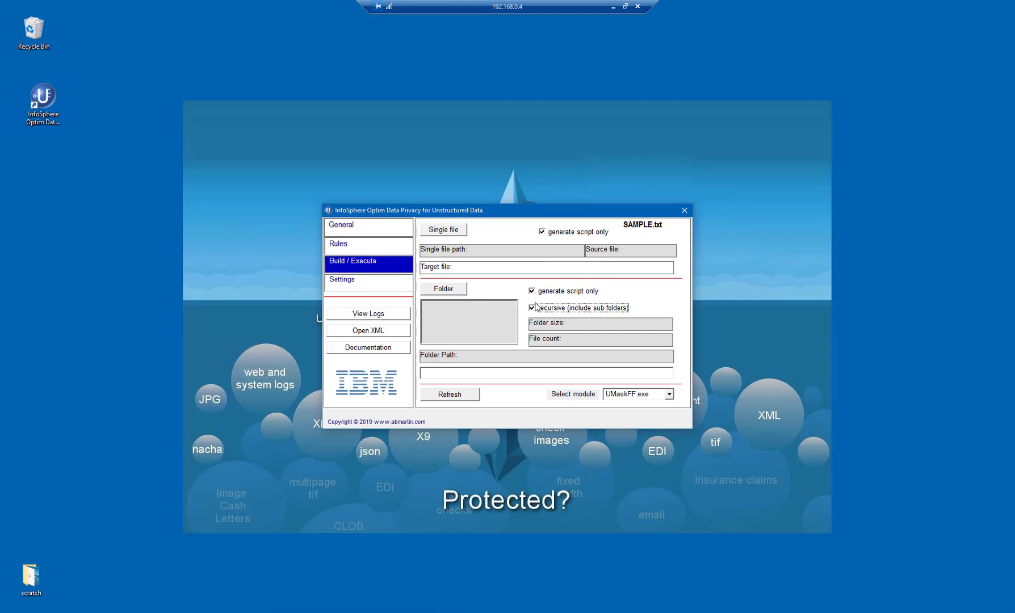
left_click(449, 230)
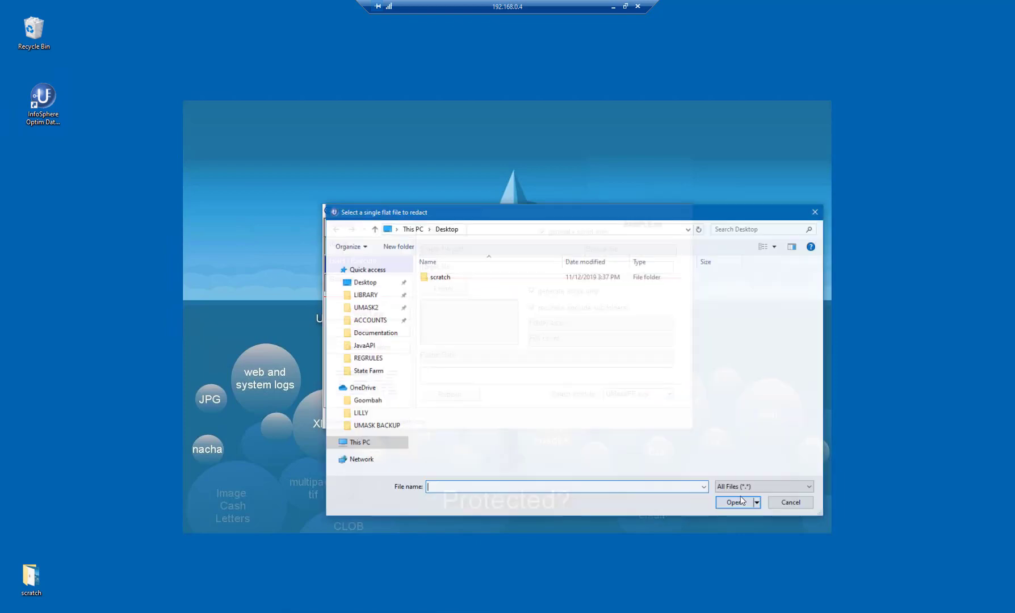
left_click(815, 213)
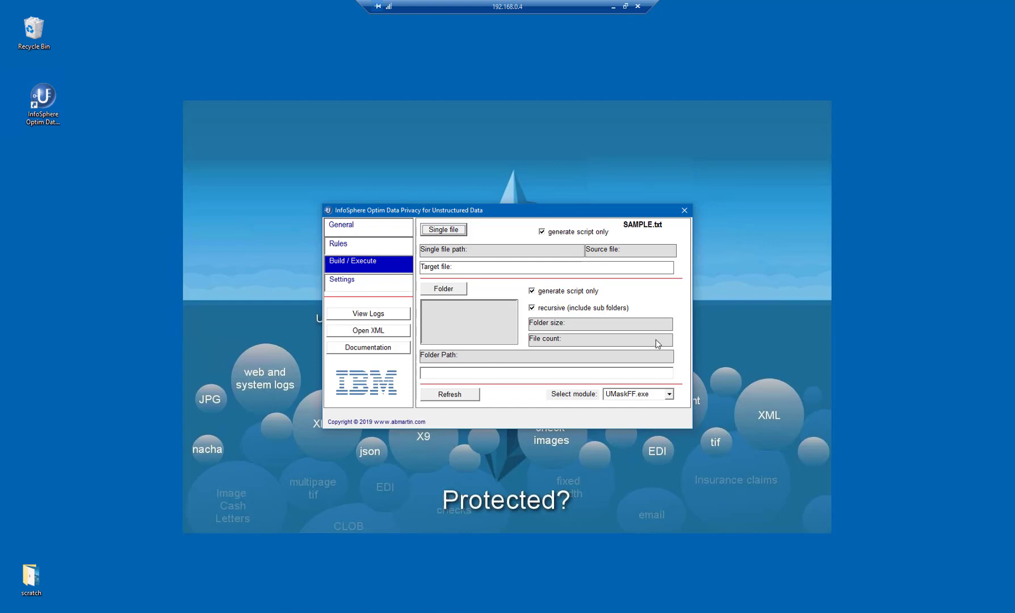
Select the UMaskPDF.exe module and turn off script-only generation for single-file masking
left_click(670, 394)
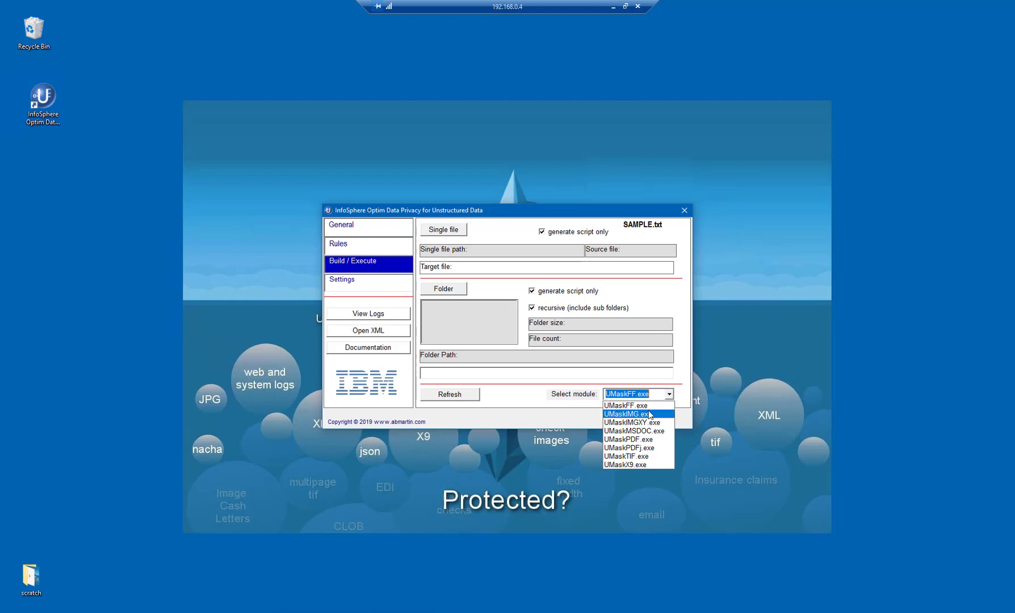
left_click(634, 439)
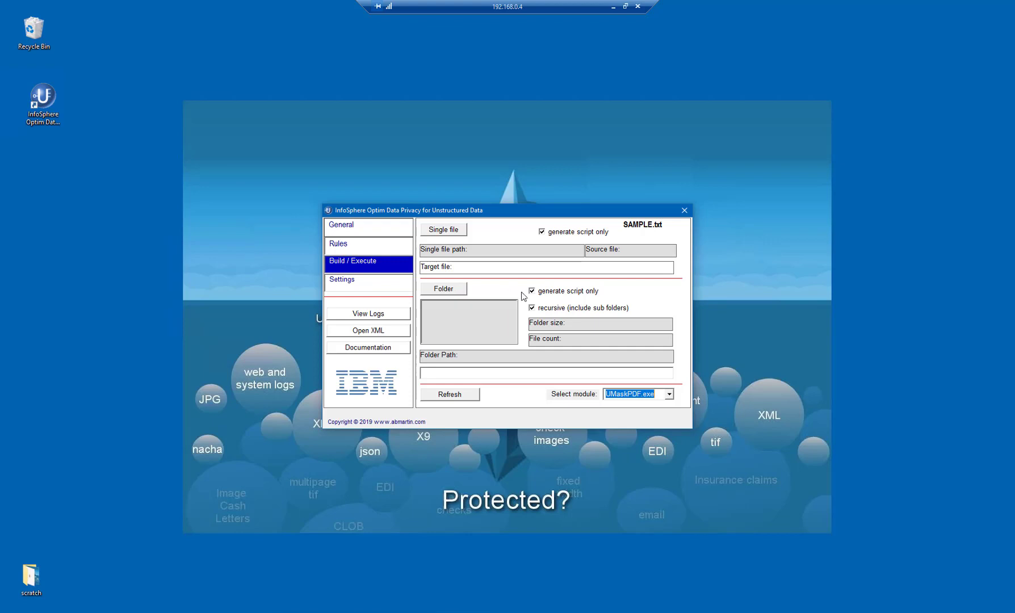
left_click(547, 233)
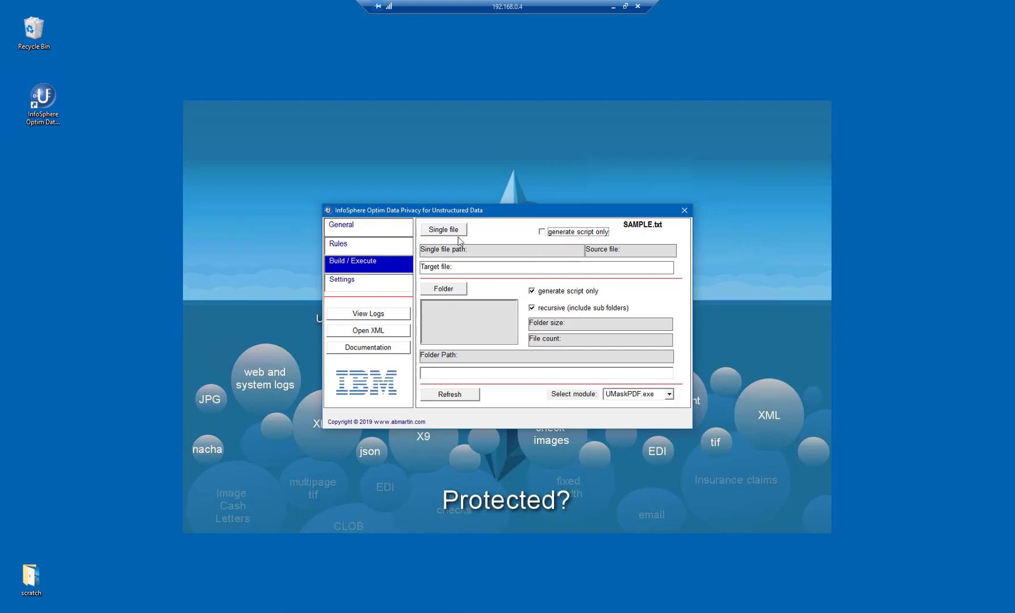
Turn off script-only generation for folder masking
left_click(539, 294)
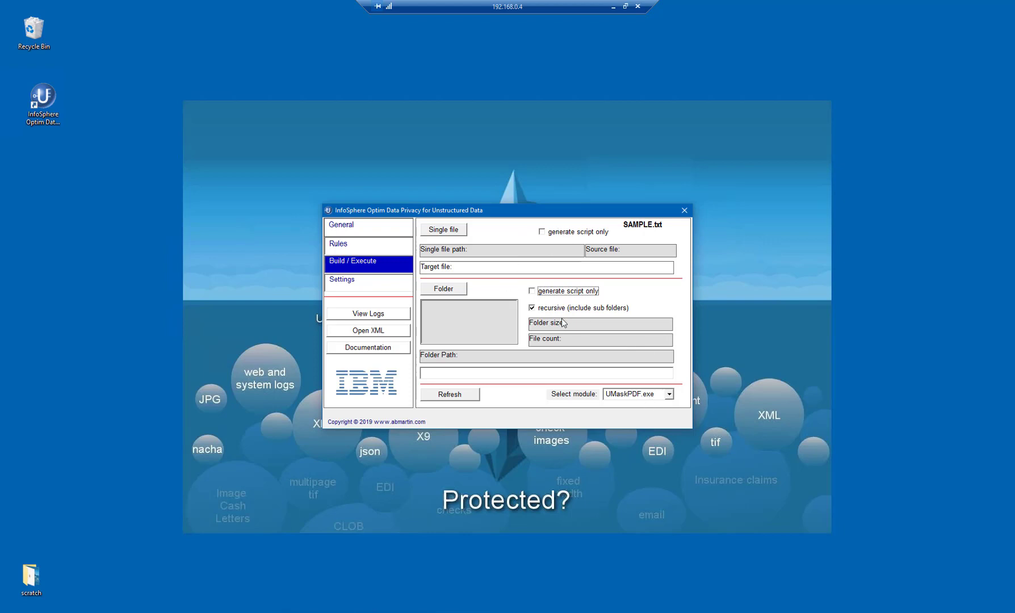
Examine the rules repository, module library, log path and global variables in the SYSTEM.TXT settings, and view the general product information
left_click(364, 286)
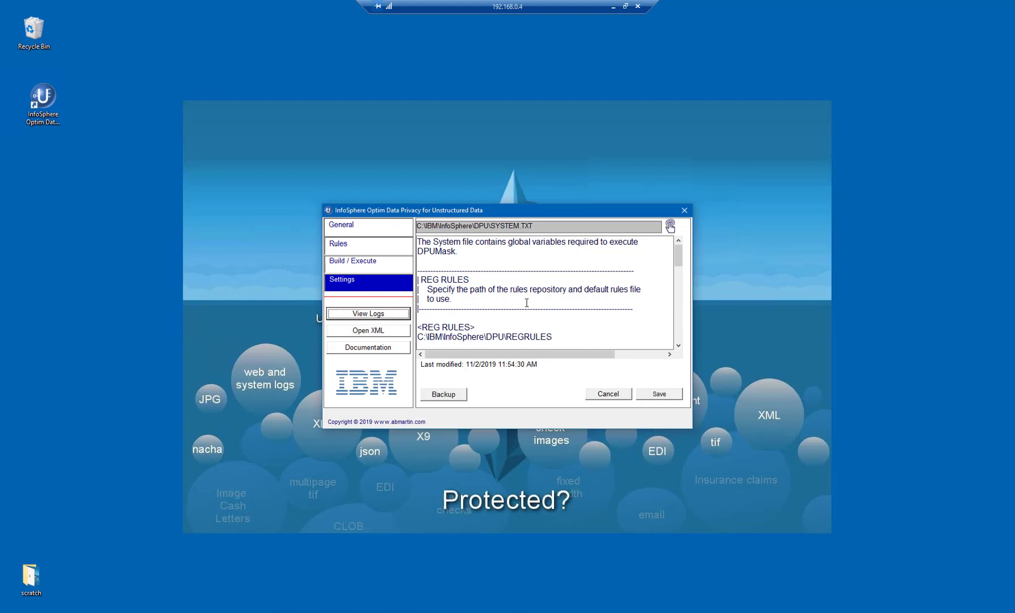
scroll(527, 303, "down", 3)
double_click(508, 253)
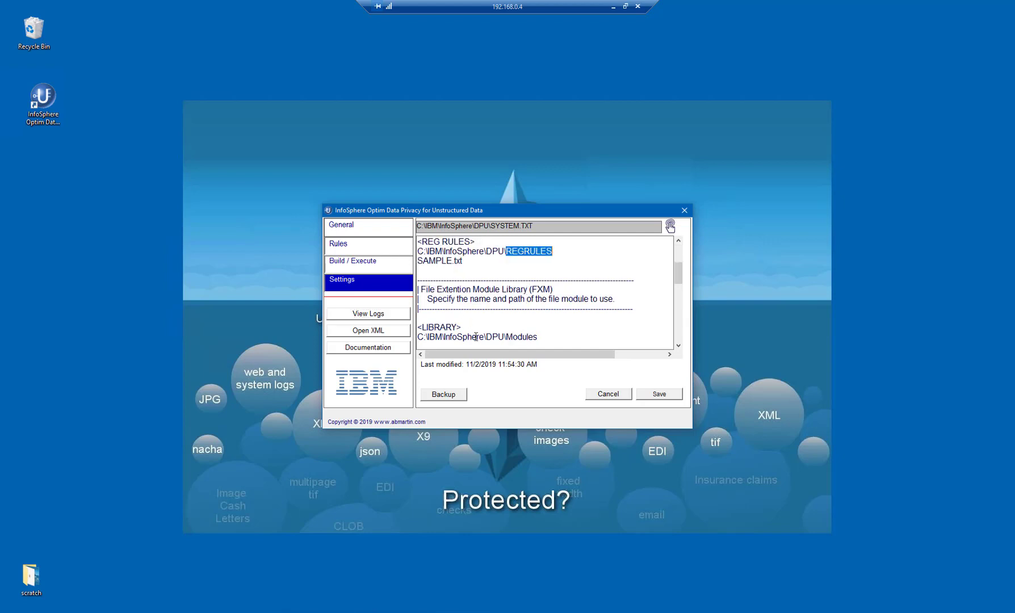
scroll(476, 336, "down", 3)
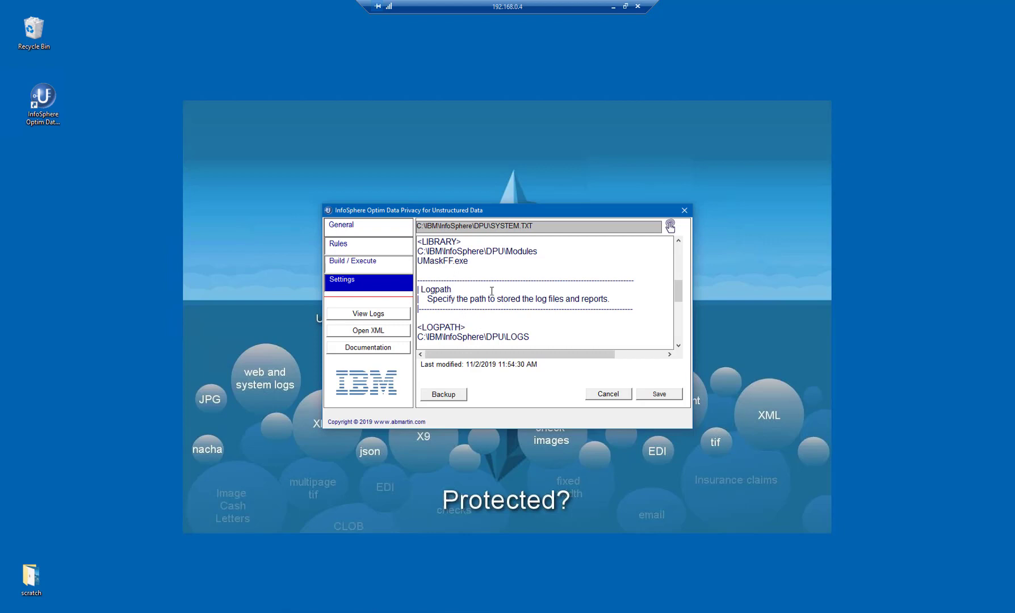
scroll(492, 291, "down", 3)
scroll(491, 291, "down", 3)
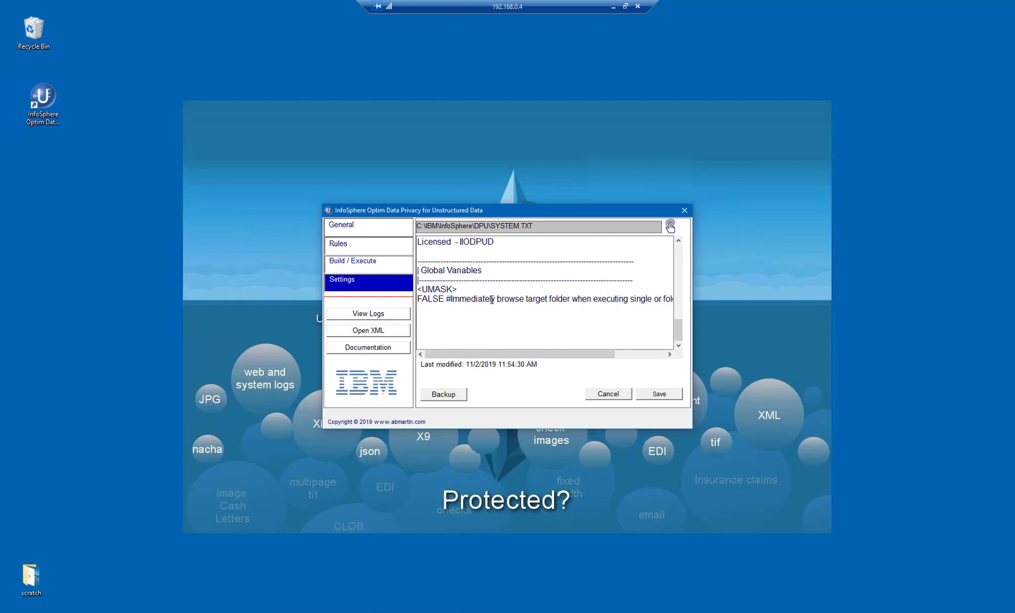
scroll(492, 300, "up", 13)
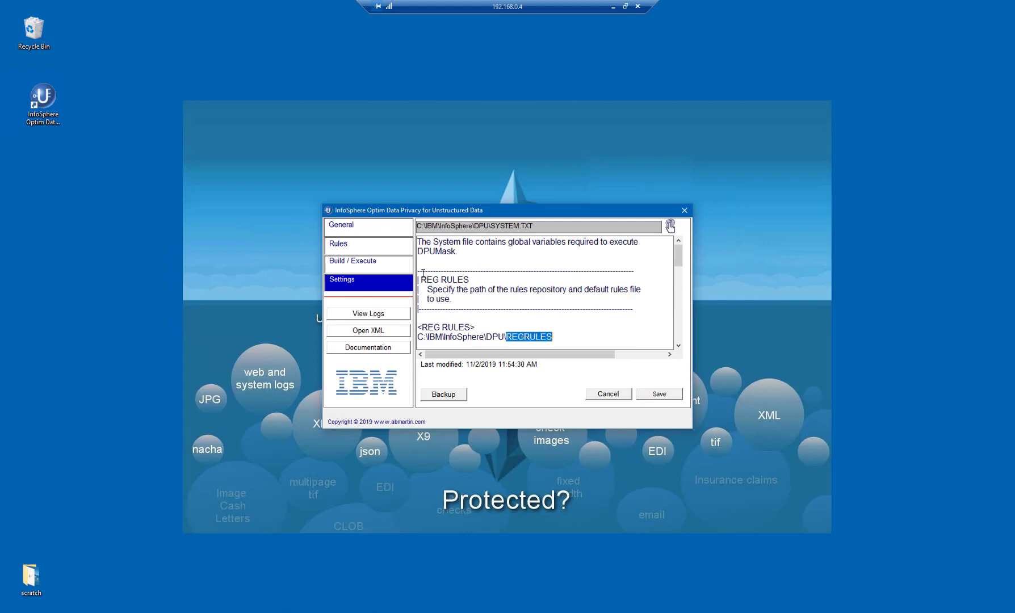
left_click(375, 234)
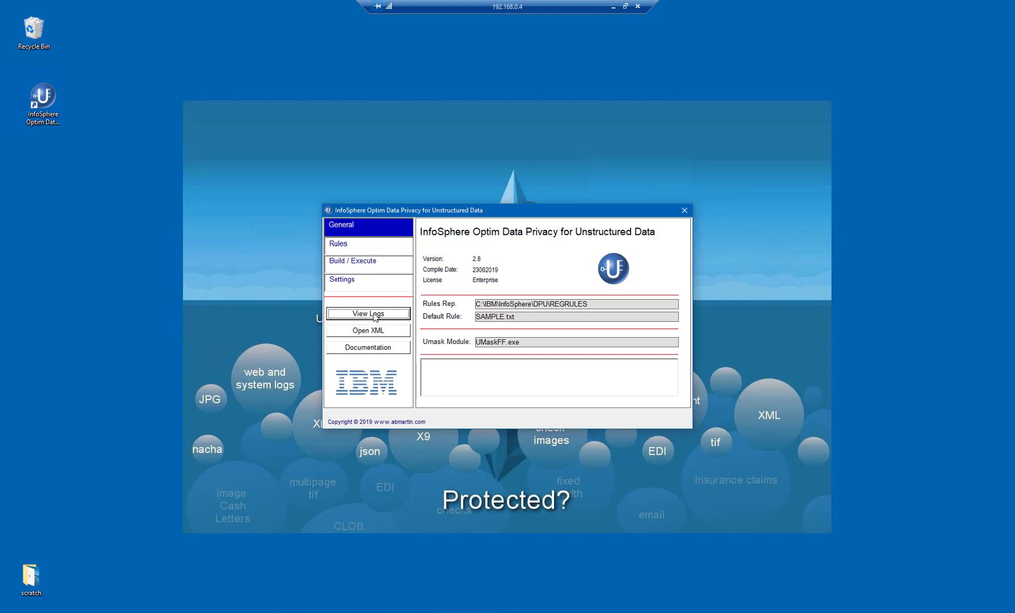
Return to the build and execution options, read the sample log from the LOGS folder in Notepad++, and close the editor and folder
left_click(357, 263)
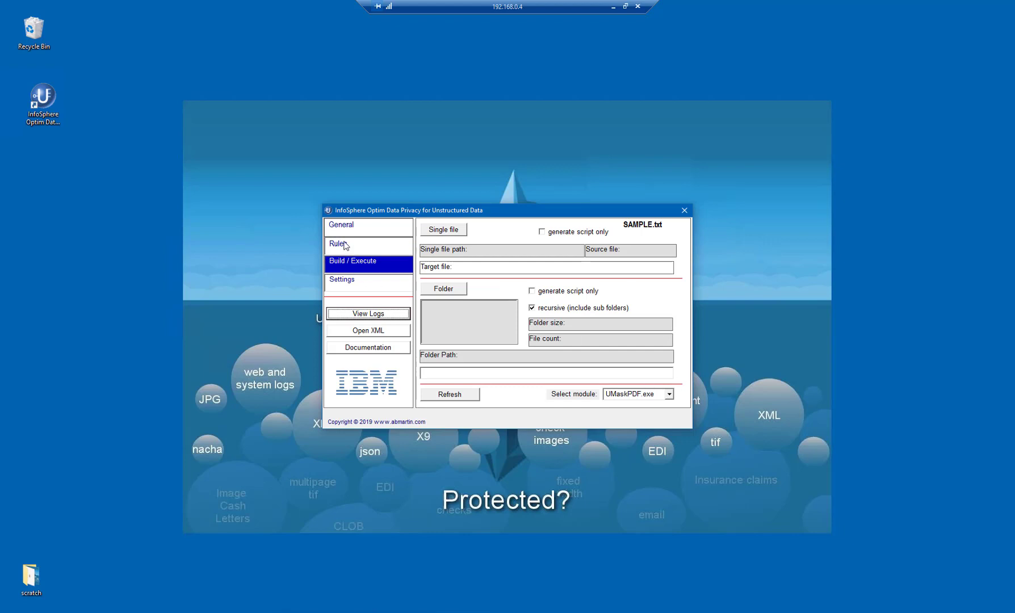
left_click(362, 315)
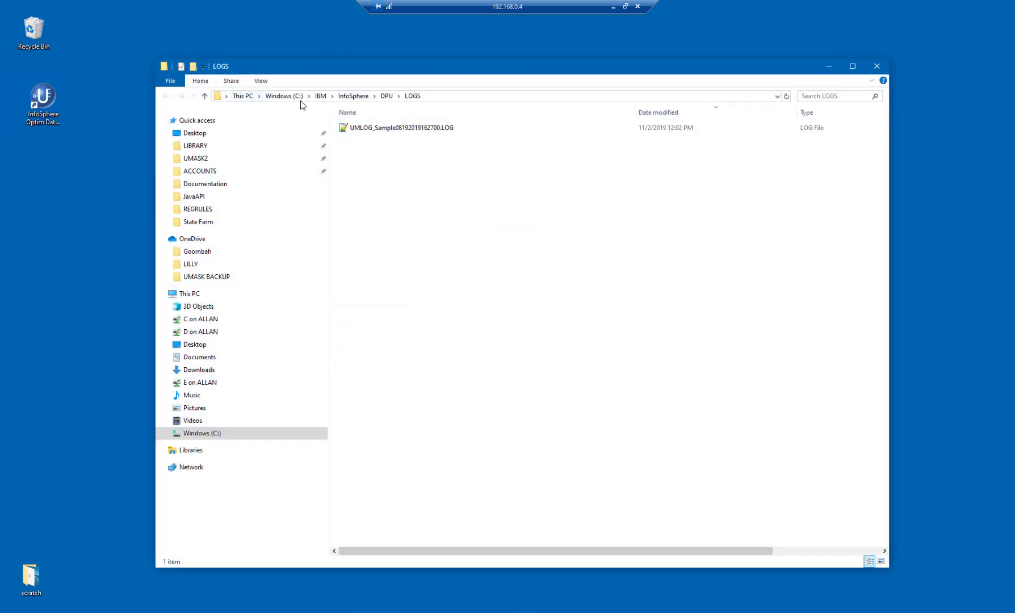
left_click(442, 96)
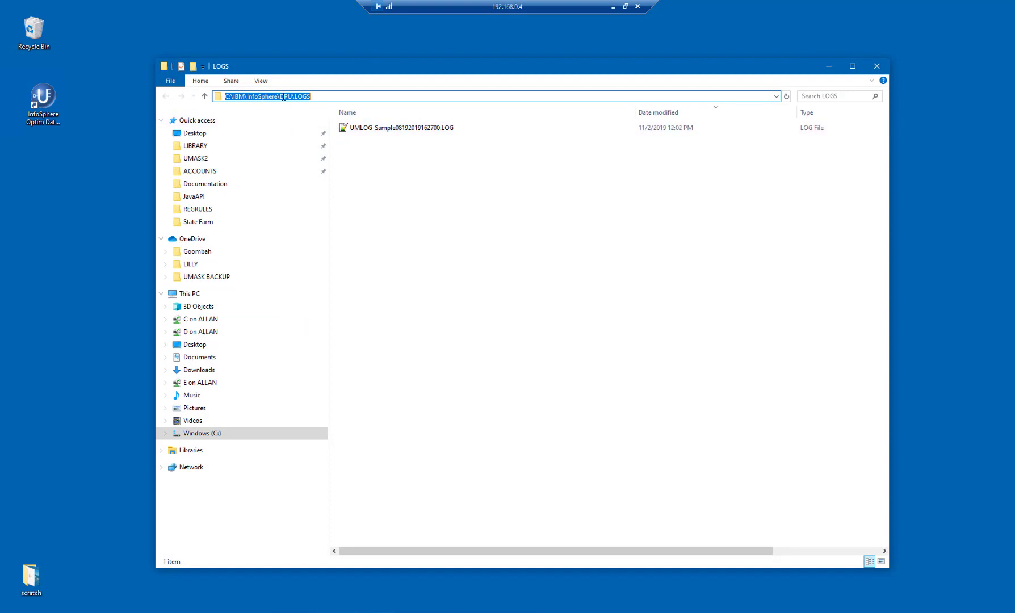
double_click(365, 130)
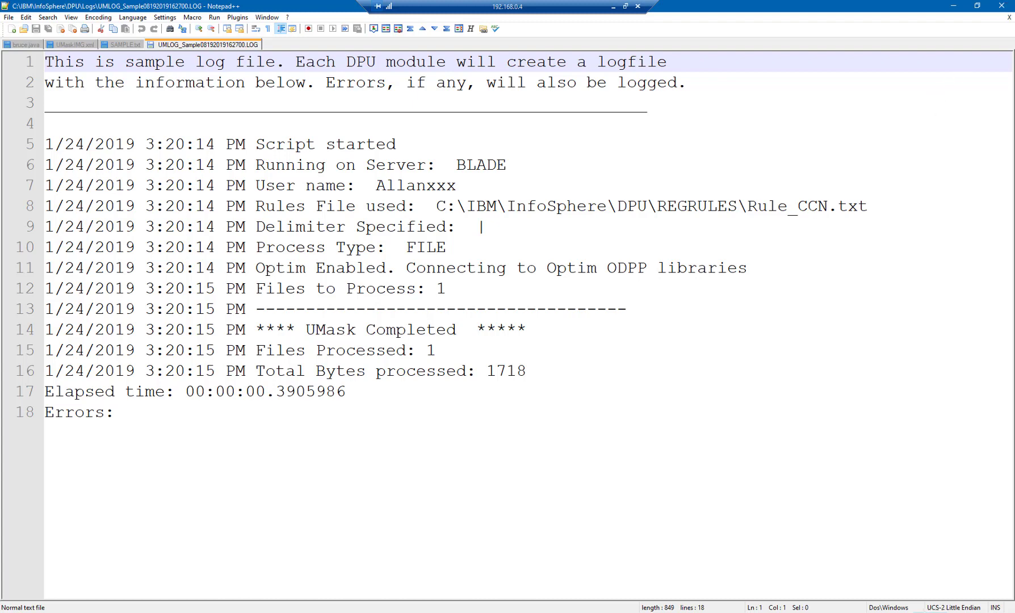
key("ctrl+End")
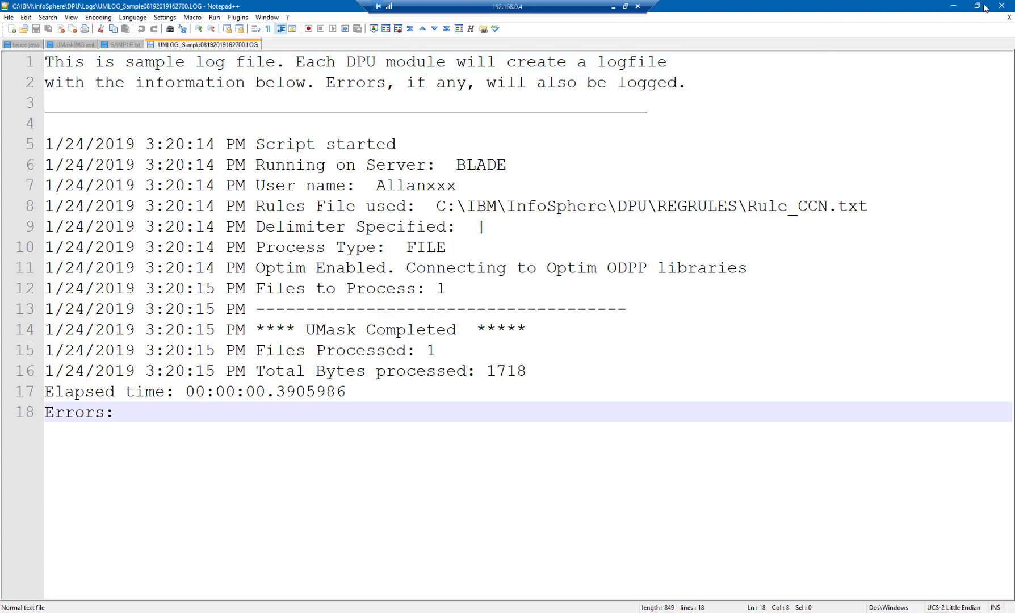
left_click(1002, 6)
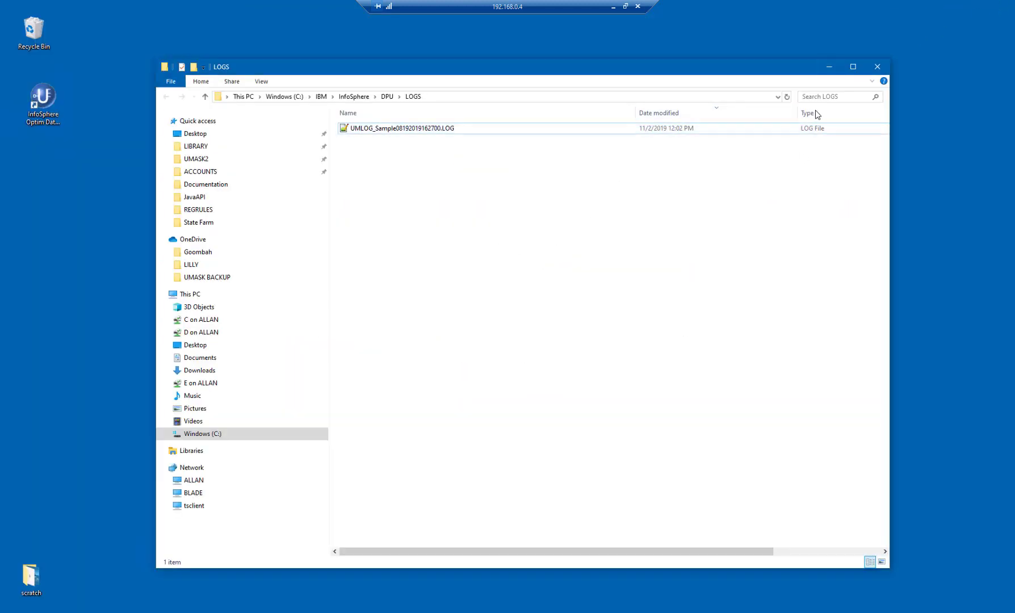
left_click(878, 68)
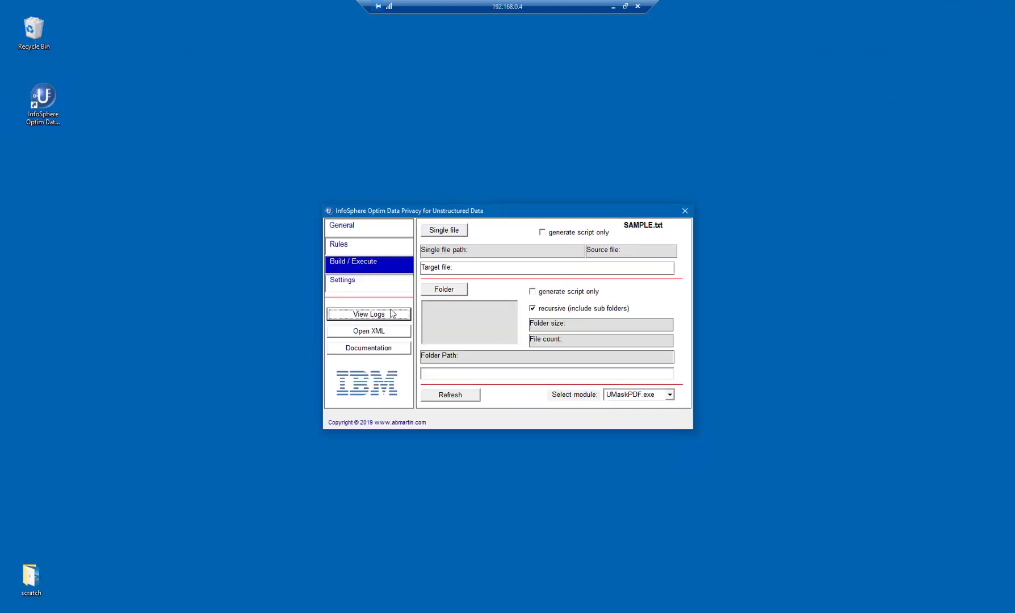
Open the Modules folder, examine the UMaskFF.xml configuration in Notepad++, and close the editor and folder
left_click(374, 334)
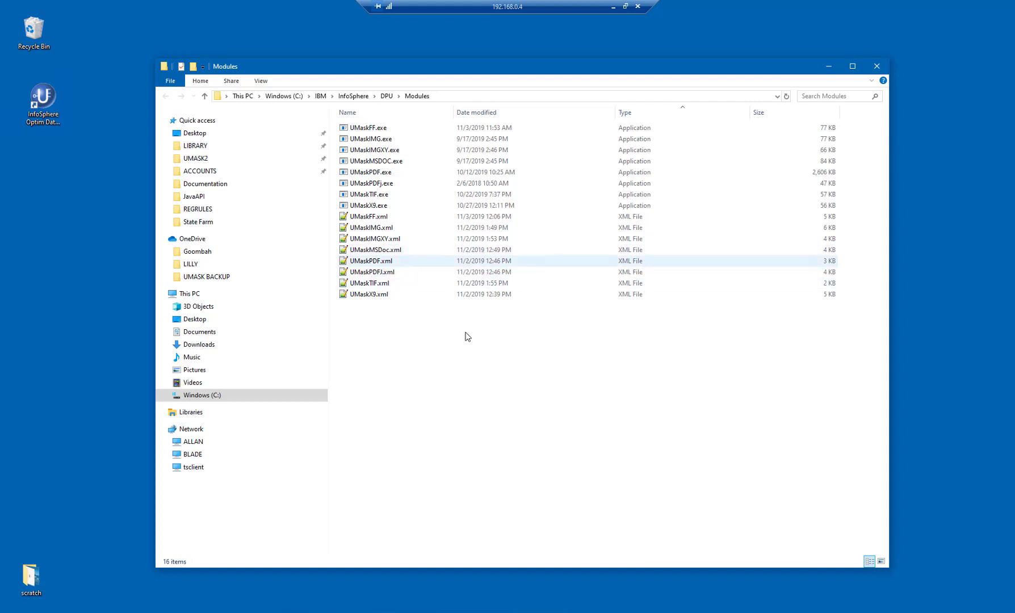
double_click(356, 220)
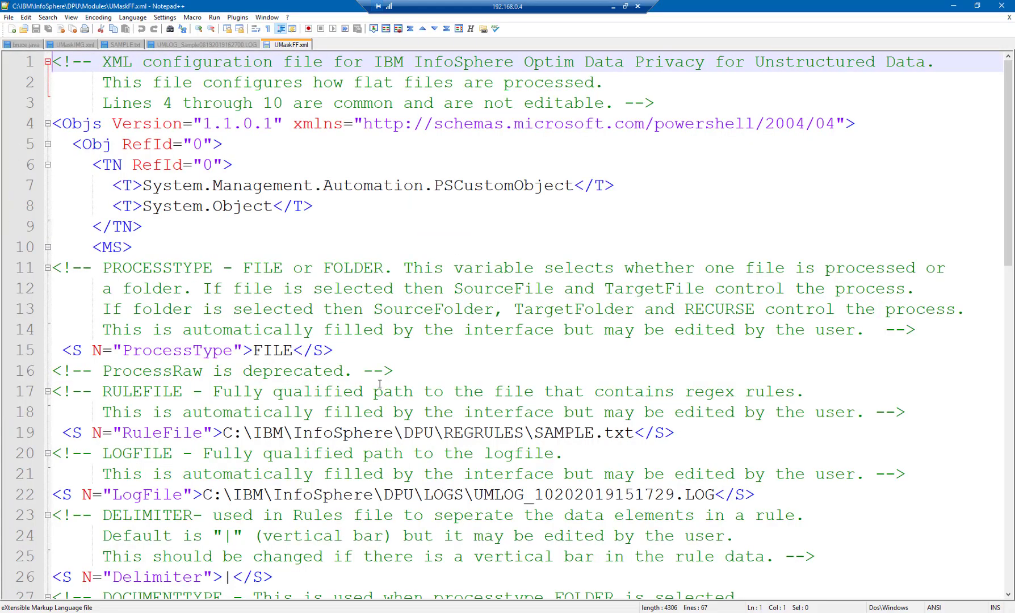
scroll(176, 347, "down", 14)
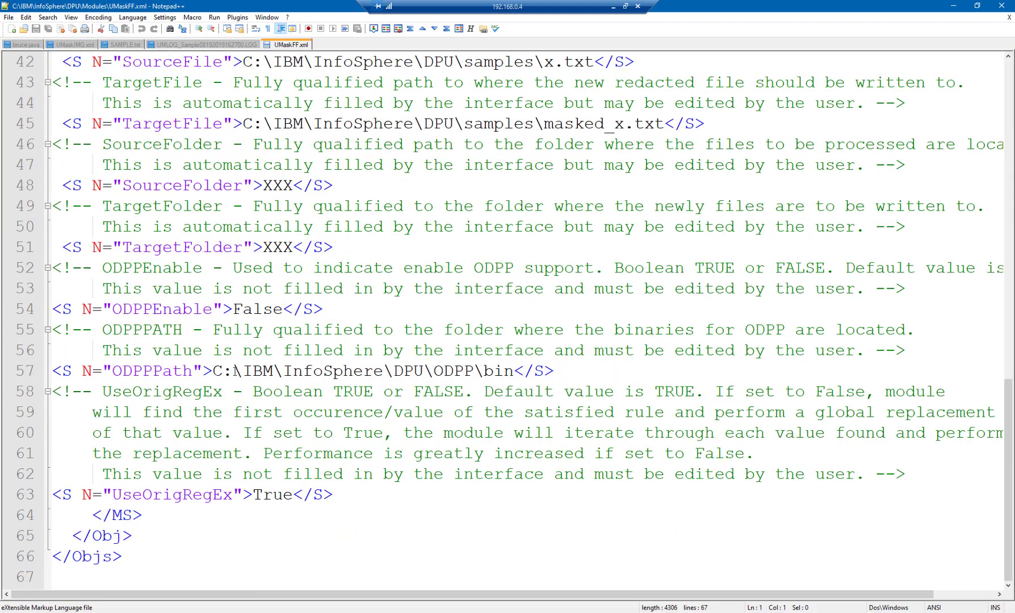
scroll(237, 371, "up", 12)
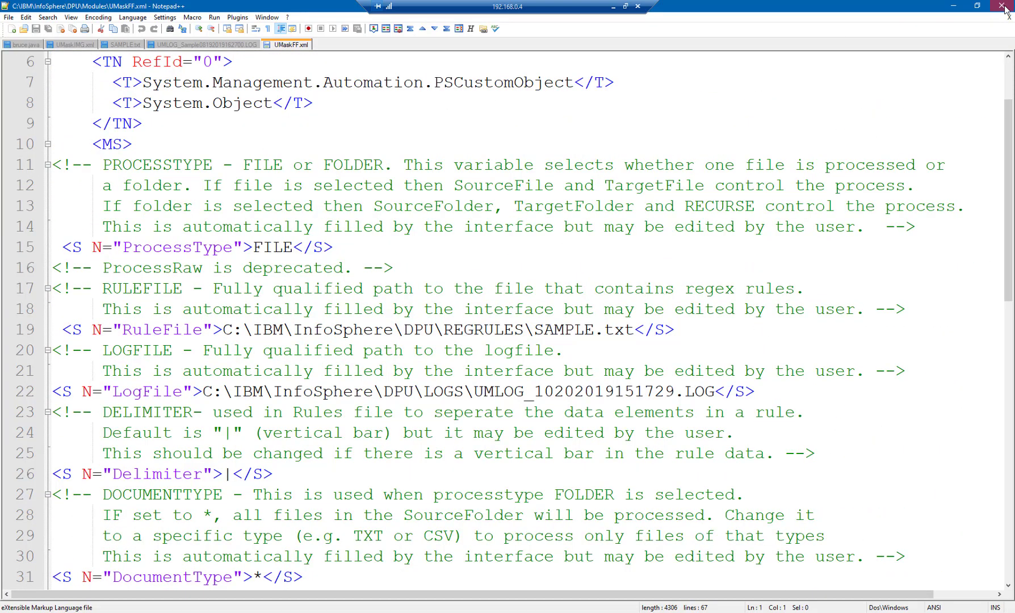
left_click(1002, 6)
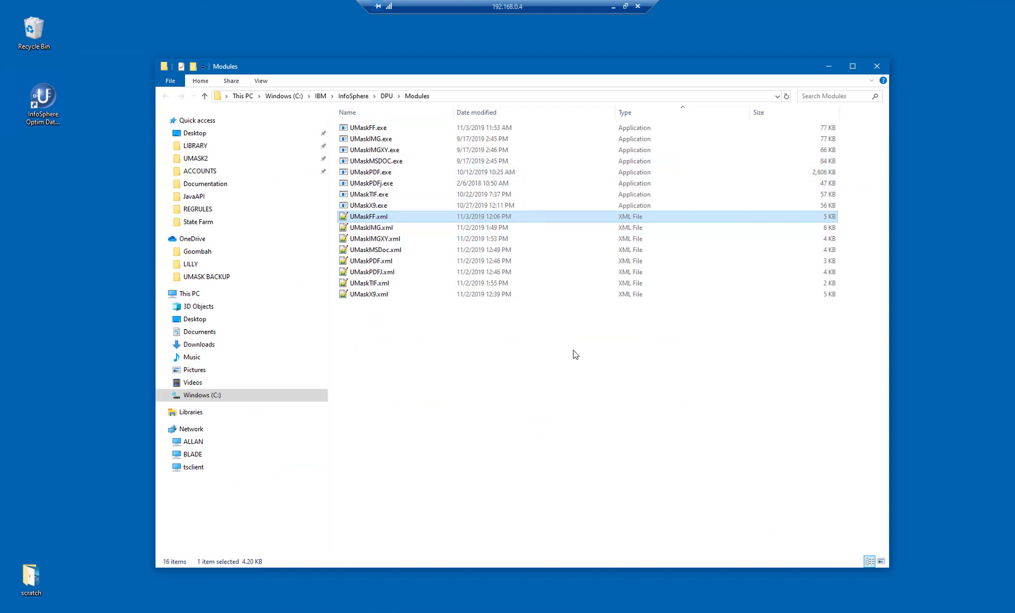
left_click(878, 69)
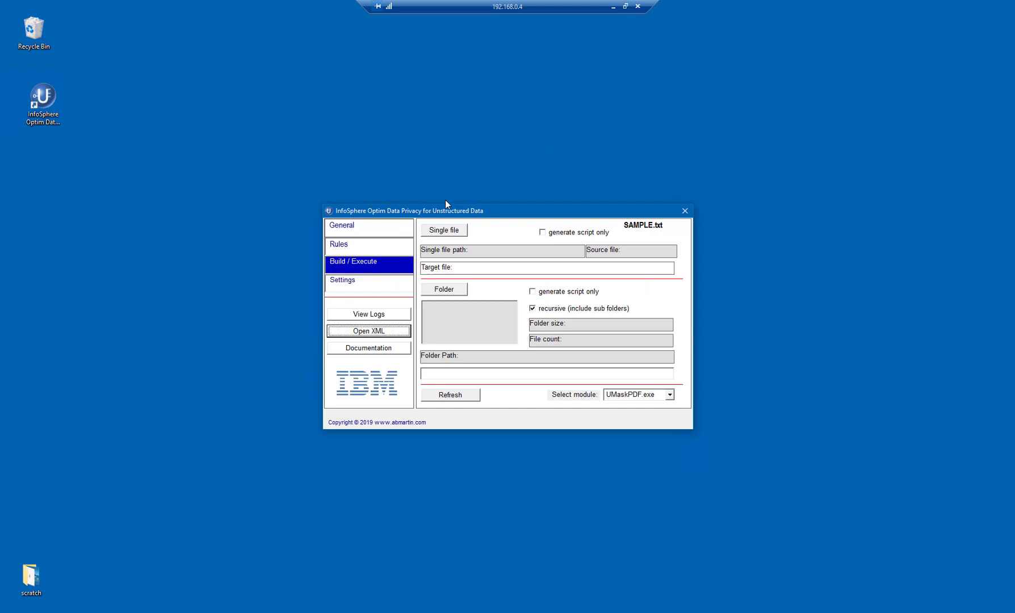
Open the product documentation's start page in the browser, follow the Release Notes link and return to the start page
left_click(368, 349)
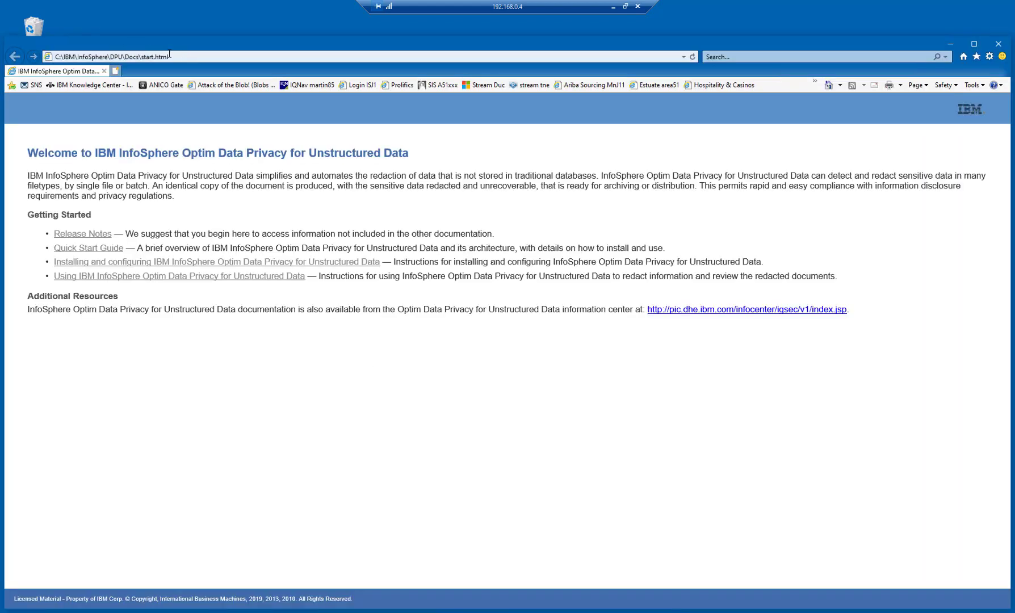
left_click(170, 57)
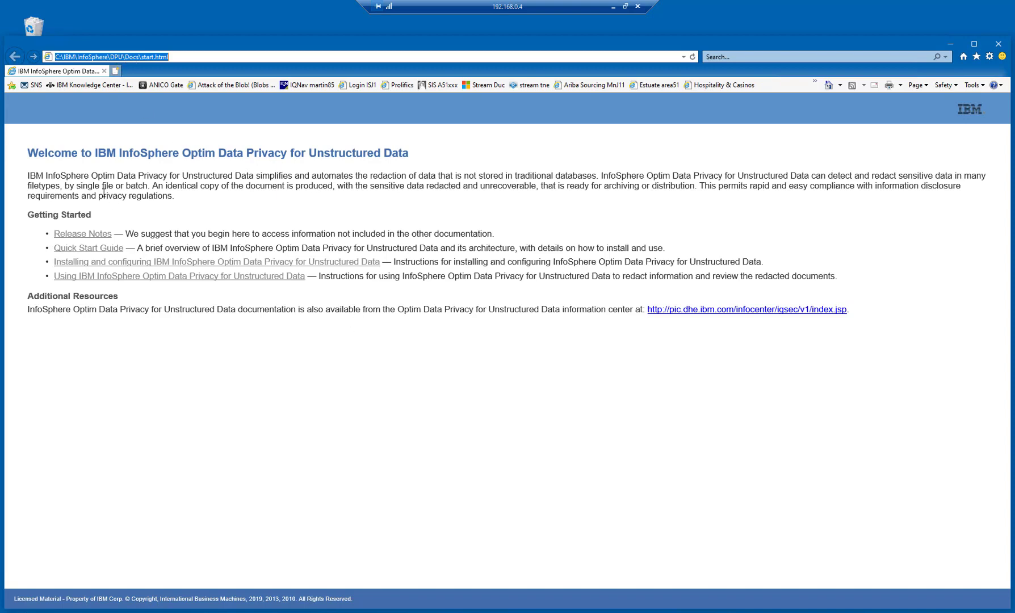
left_click(84, 234)
key("alt+Left")
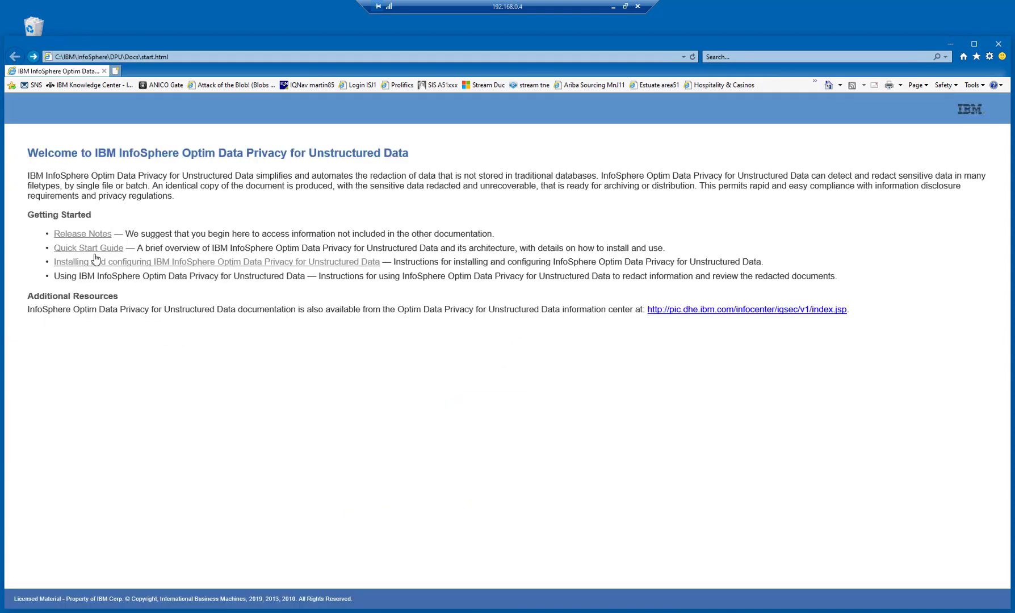
Open the installation and configuration guide, page through to its System Requirements, and close the guide and the documentation browser
left_click(95, 262)
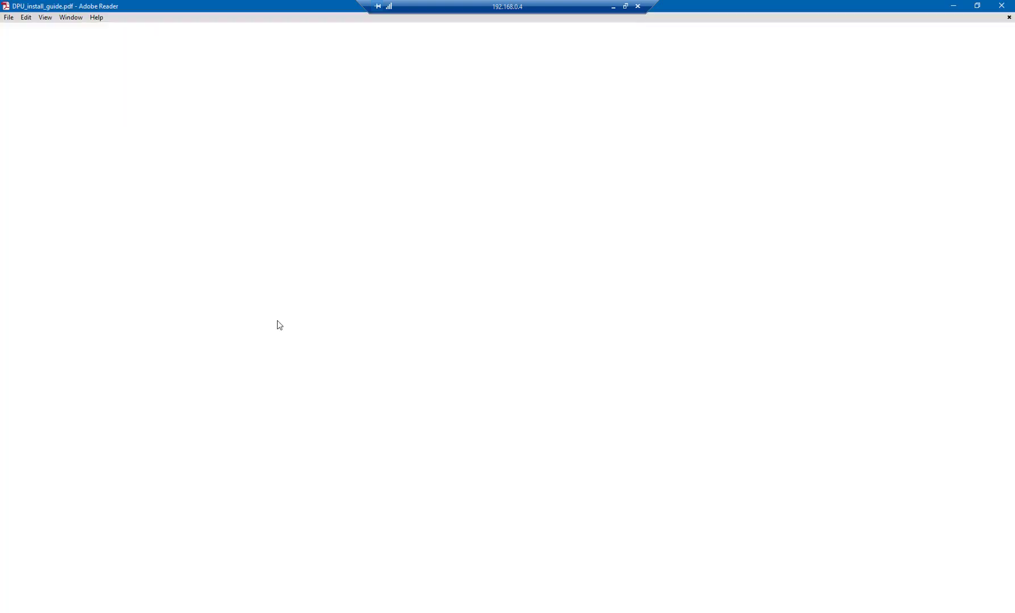
scroll(673, 381, "down", 2)
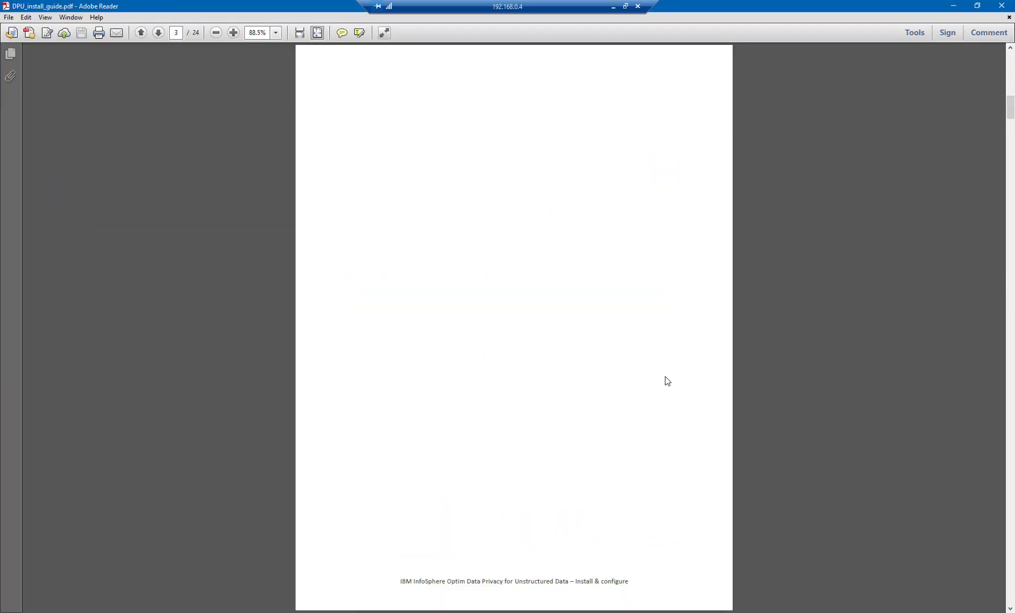
scroll(667, 381, "down", 4)
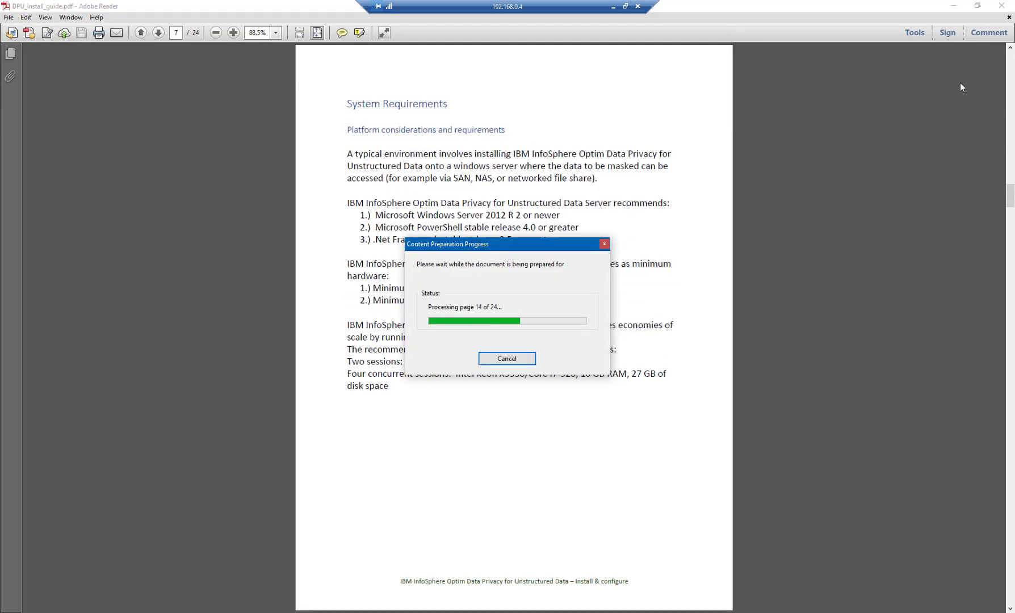
left_click(1003, 5)
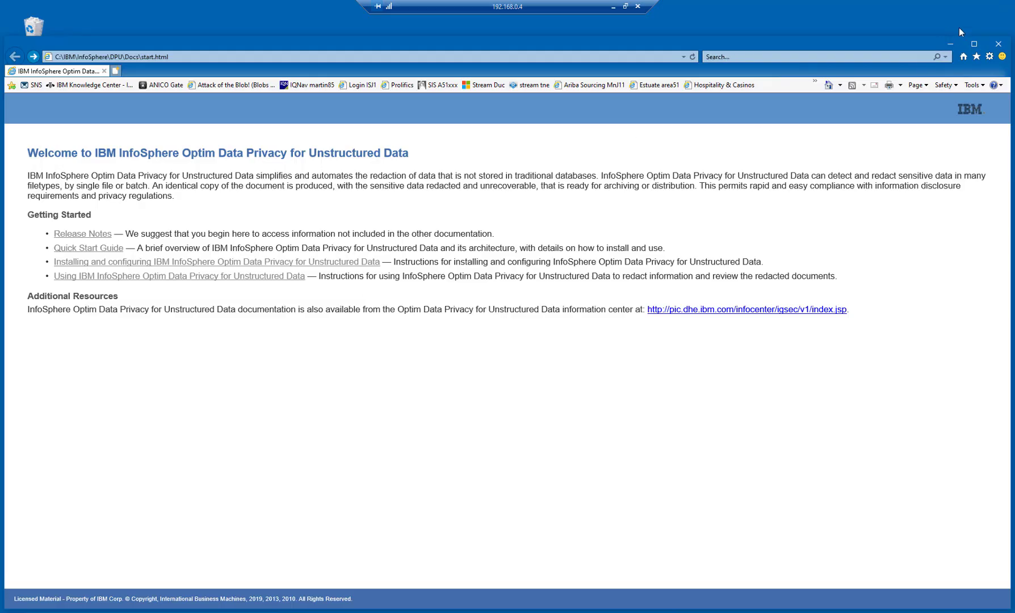
left_click(999, 46)
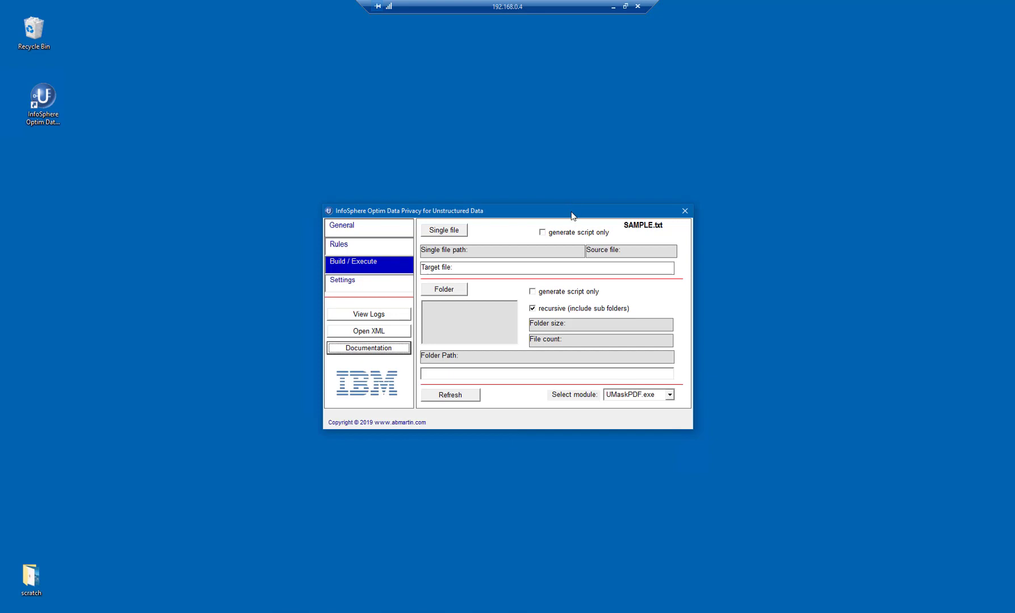
Move the application window slightly, and revisit the rules file overview and the general product information
left_click_drag(571, 215, 557, 199)
left_click(335, 227)
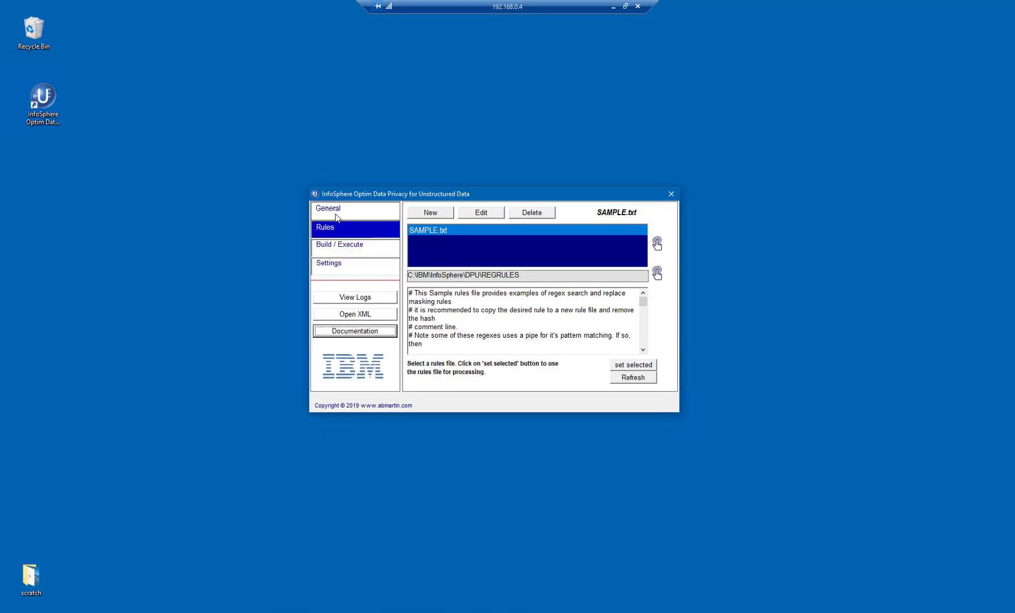
left_click(336, 215)
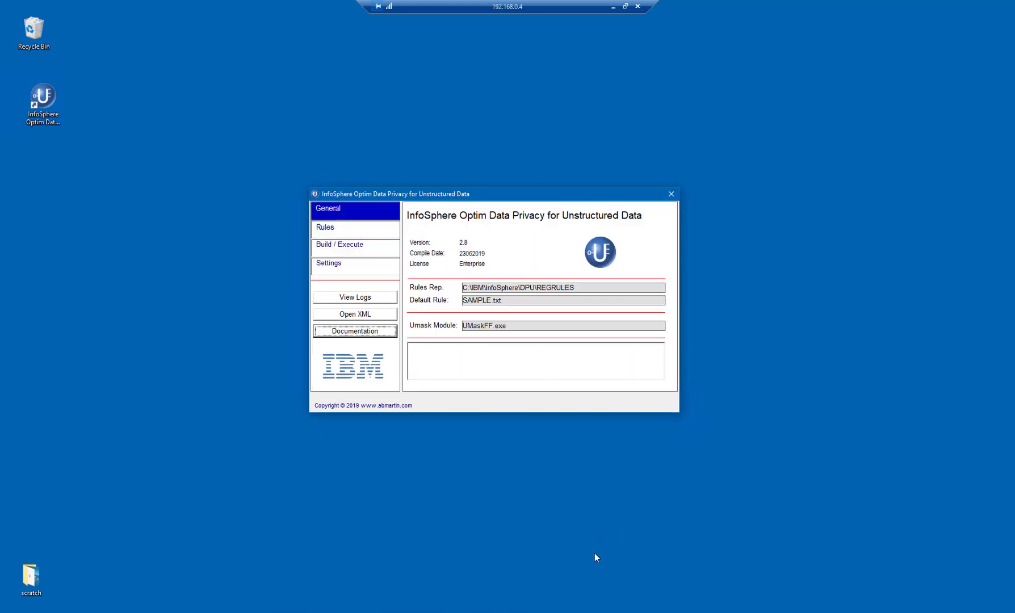
mouse_move(535, 612)
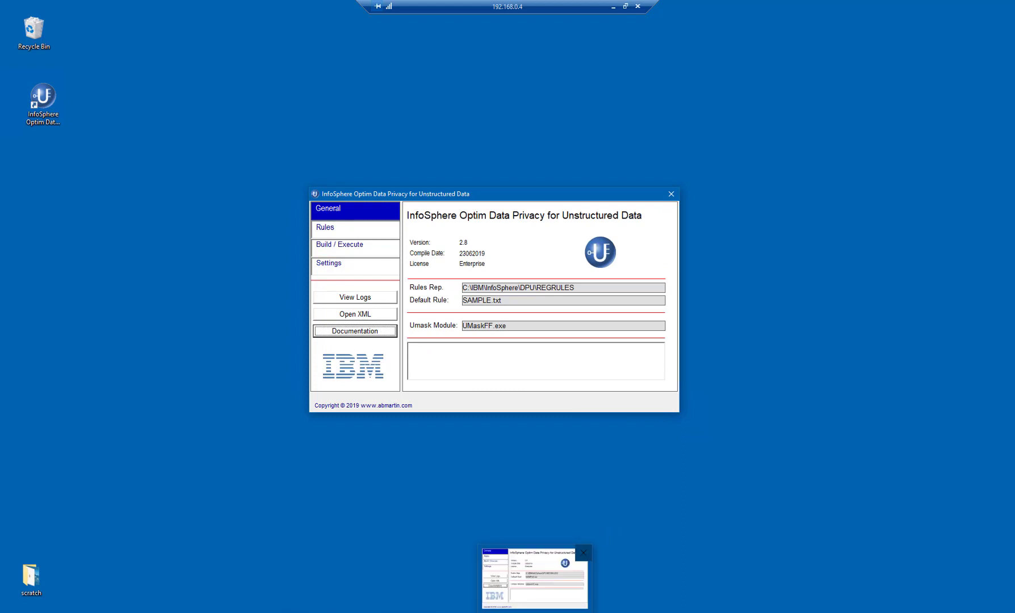